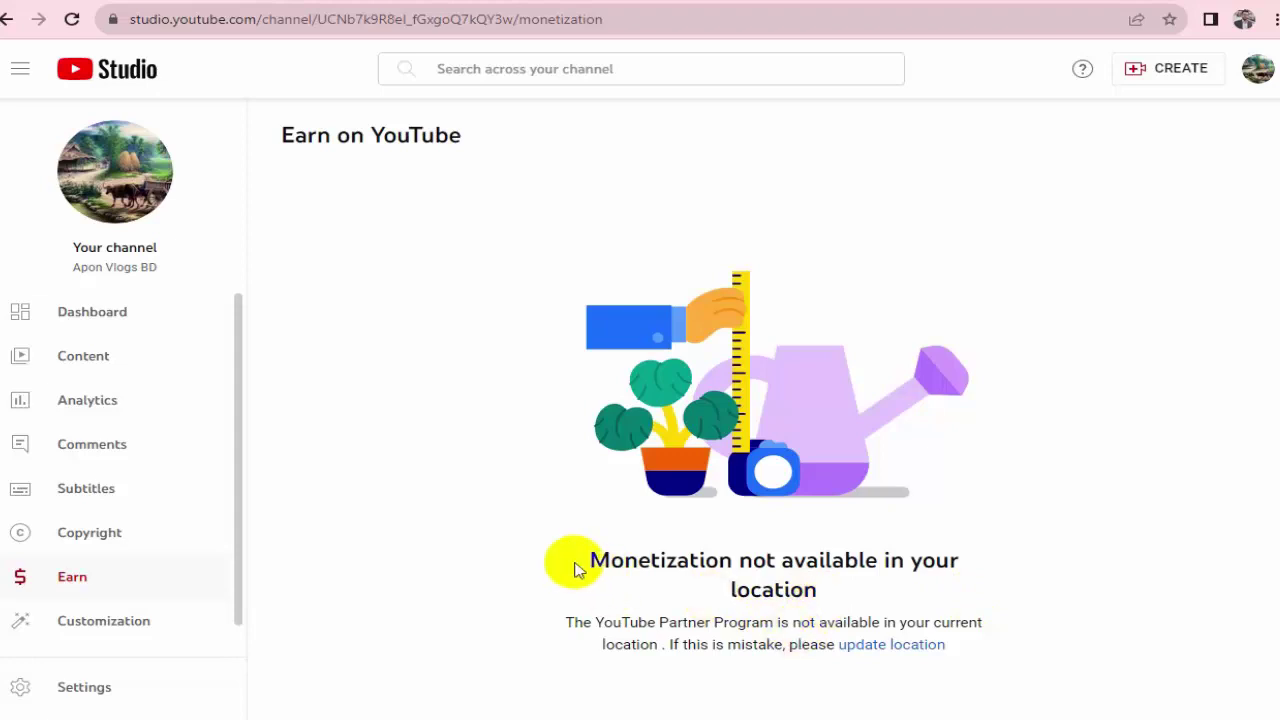
Step: Check the monetization availability notice, then open the audio library and look through its music tracks
left_click_drag(592, 560, 829, 591)
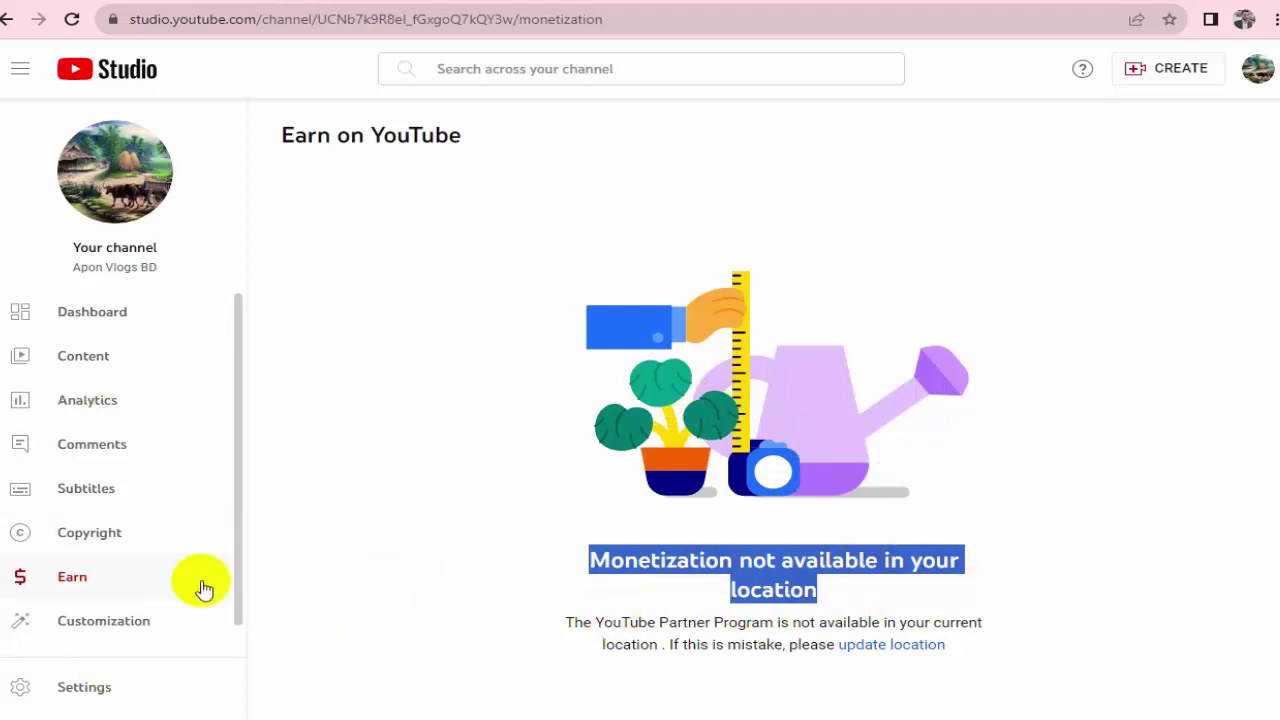
scroll(200, 589, "down", 1)
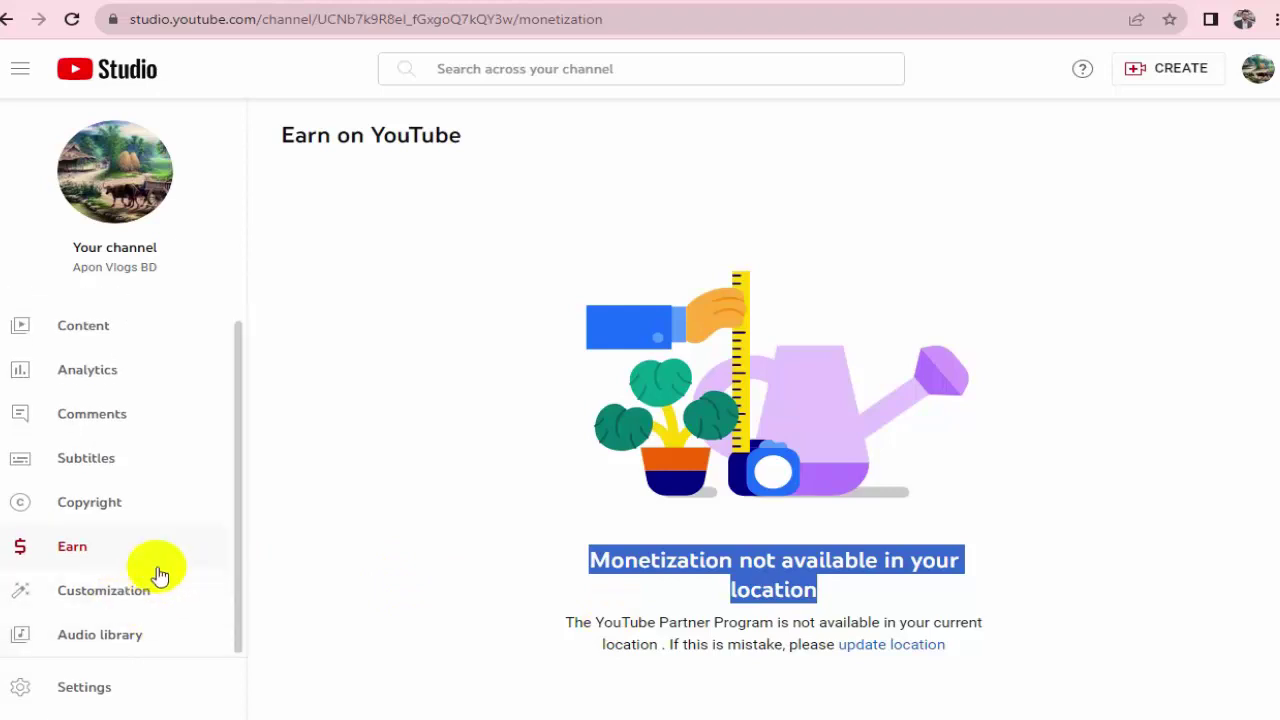
left_click(100, 640)
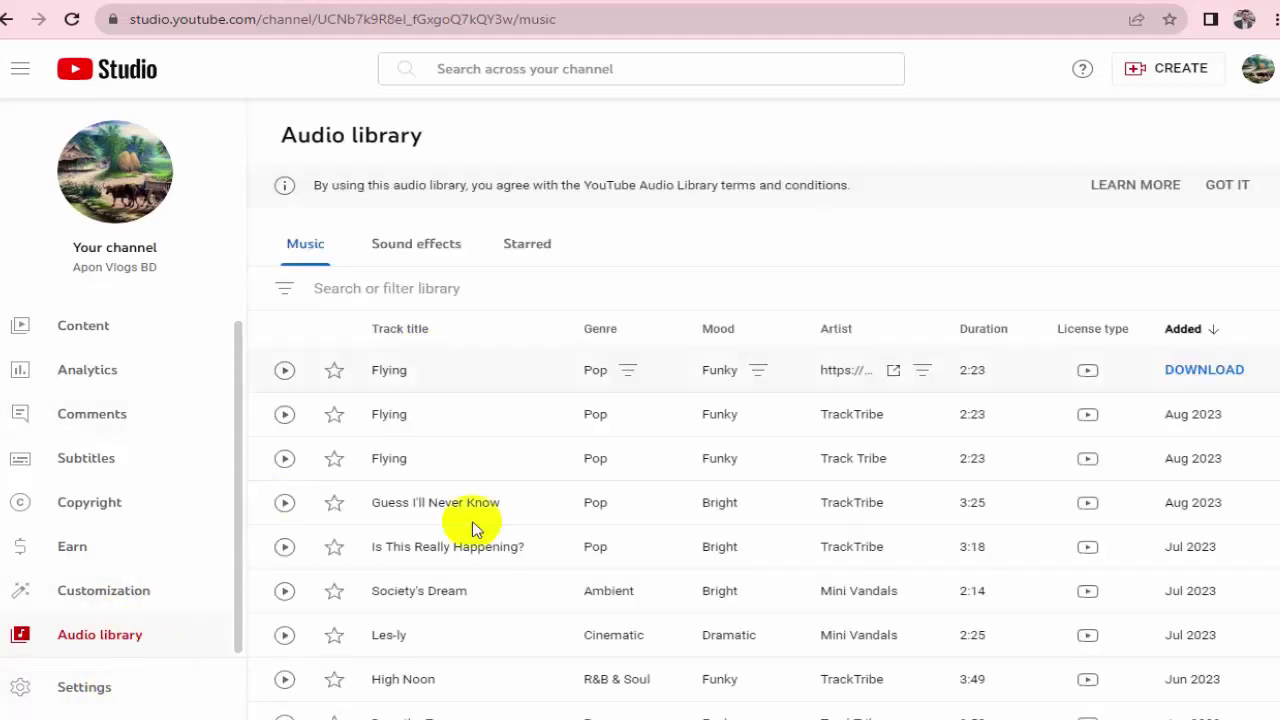
scroll(475, 530, "down", 10)
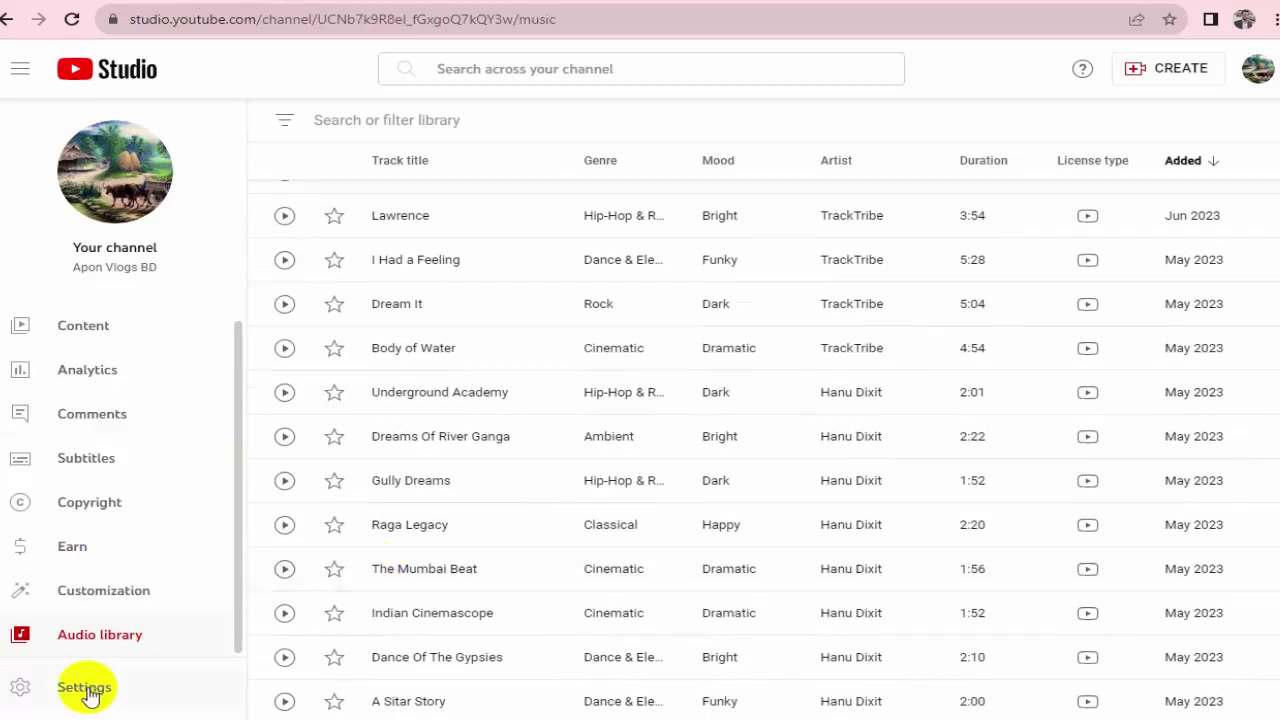
Step: Open the channel settings and view the available default currencies without changing the selection
left_click(88, 690)
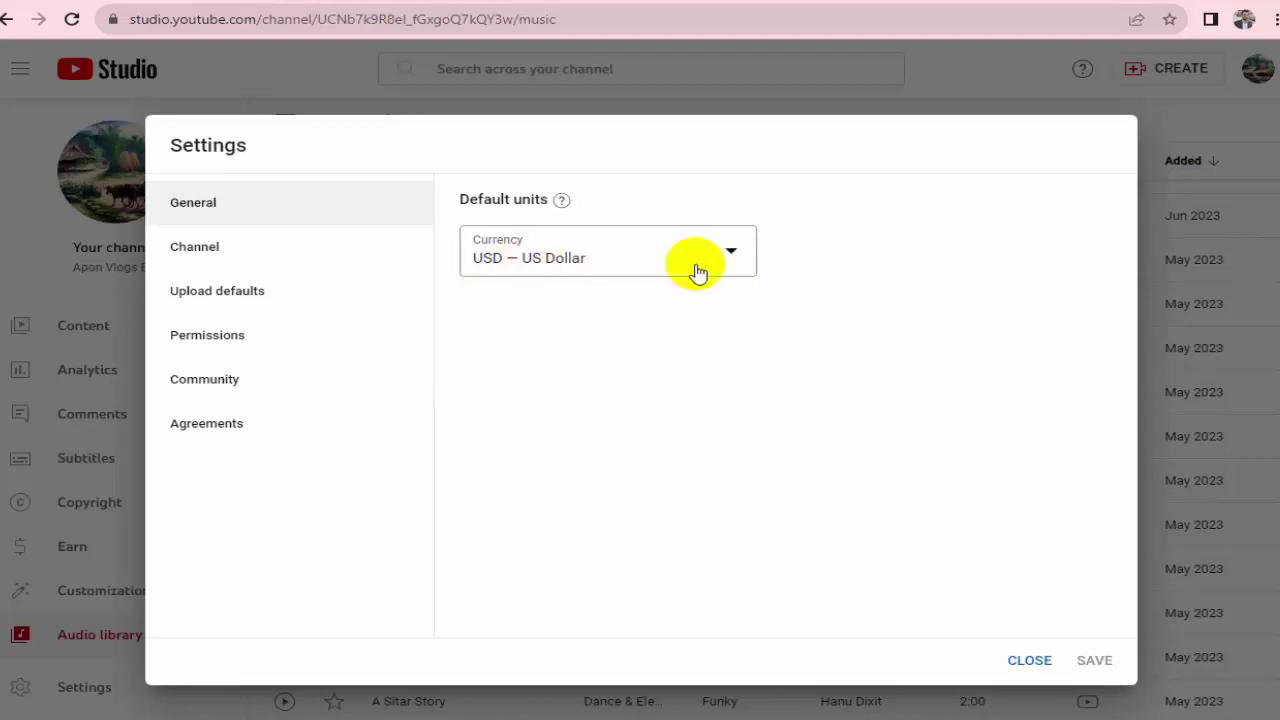
left_click(727, 254)
left_click(752, 275)
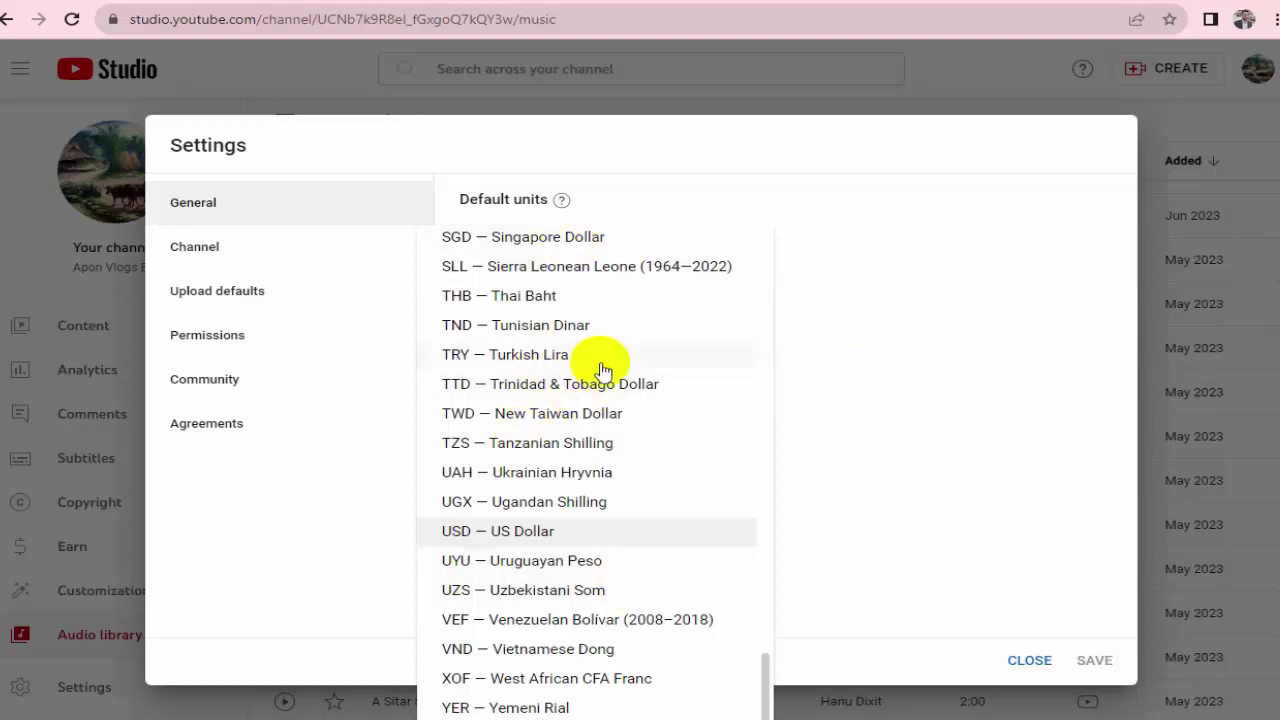
left_click(857, 278)
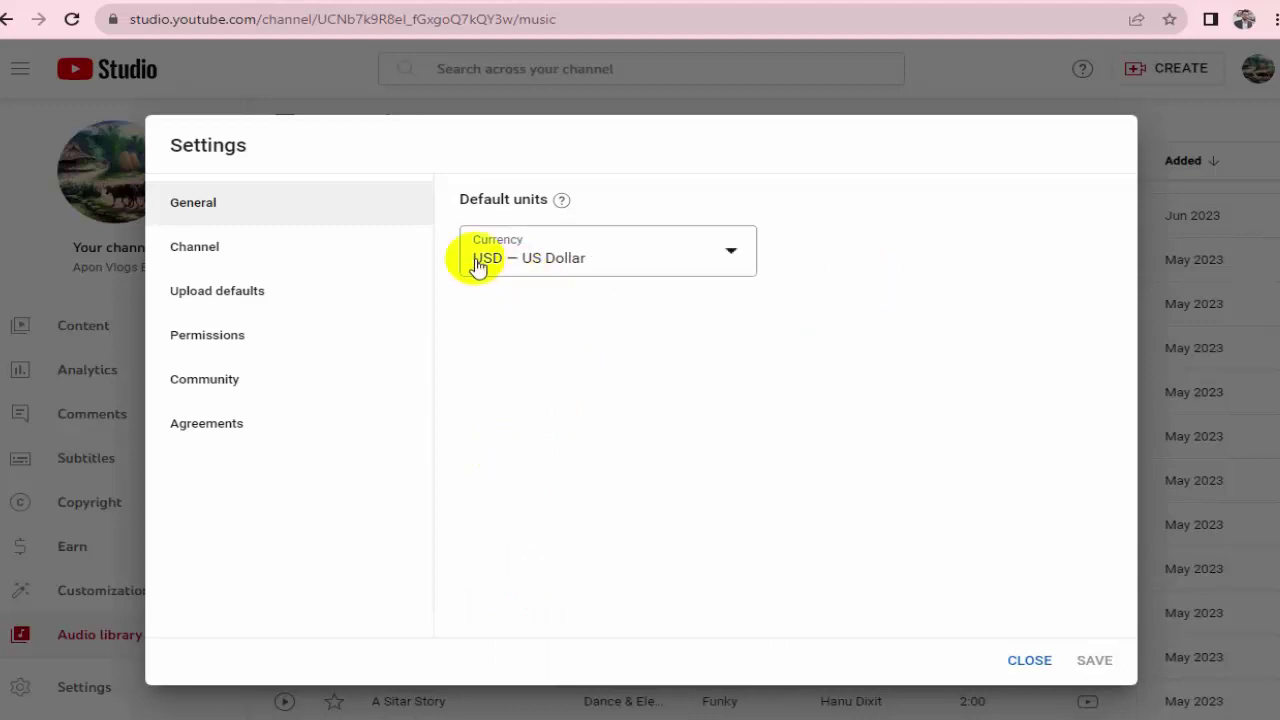
Step: Set the channel's country of residence to Bangladesh in its basic info
left_click(270, 250)
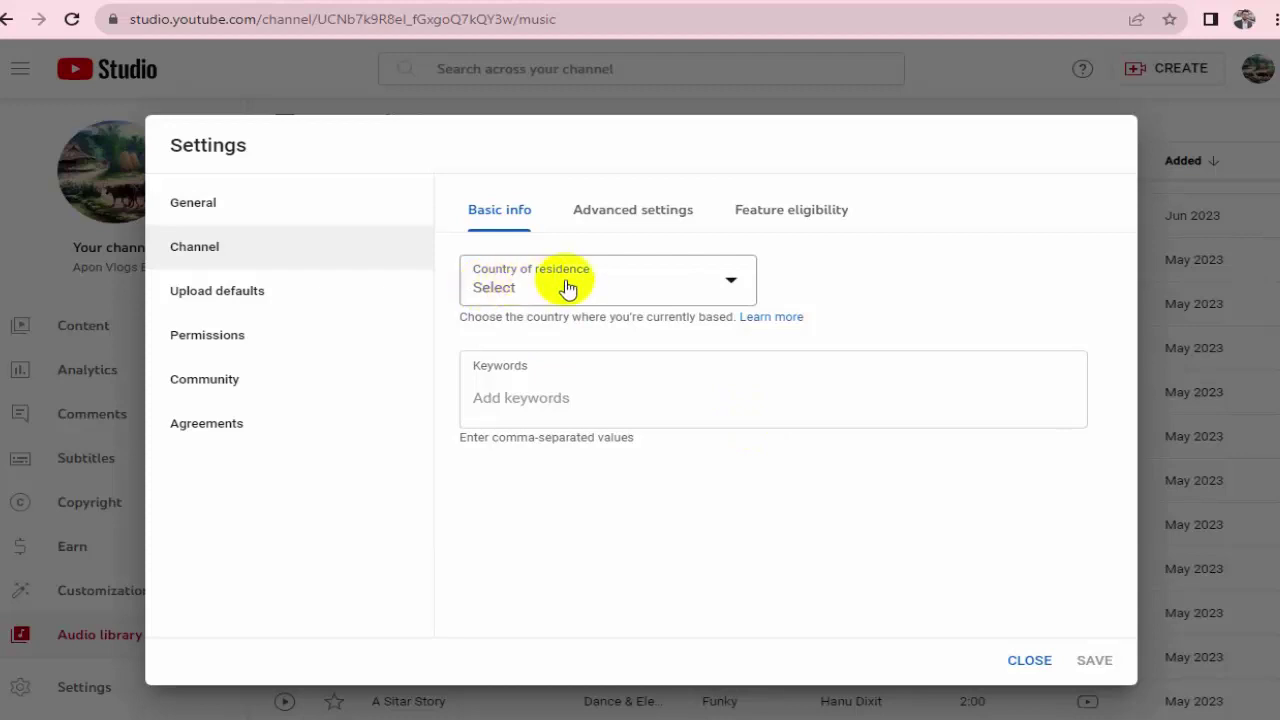
left_click(733, 288)
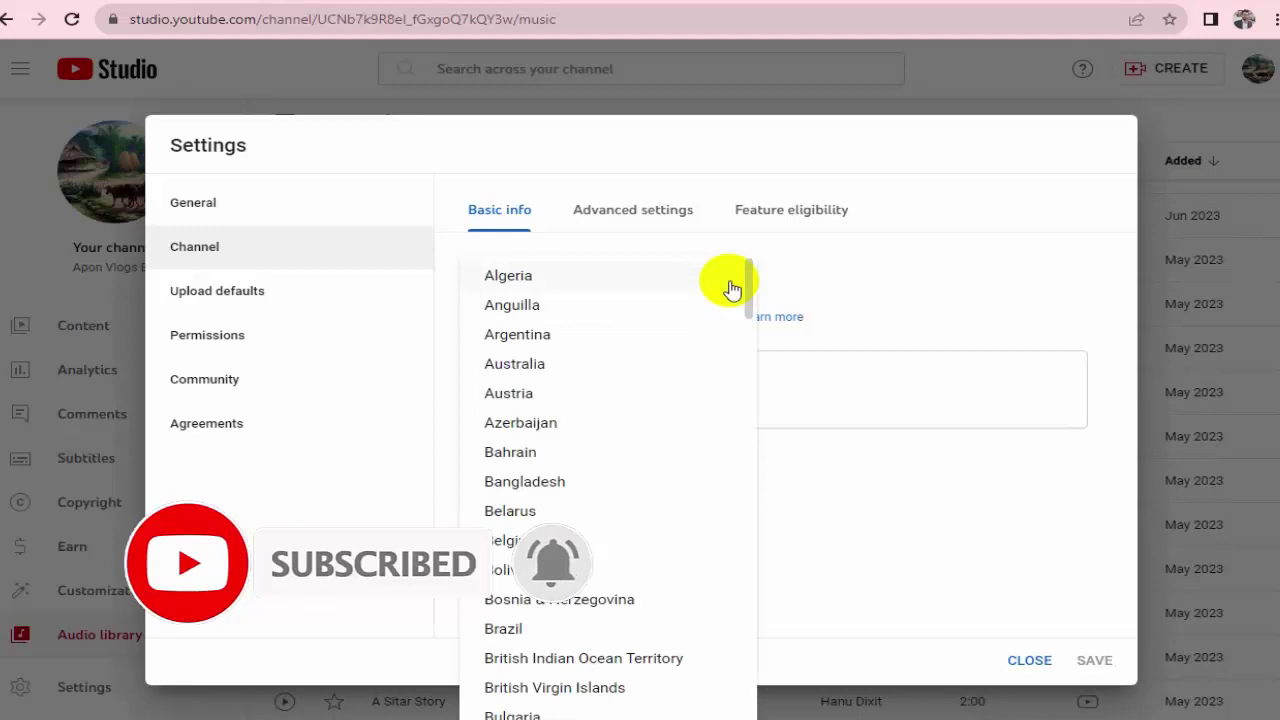
left_click(613, 485)
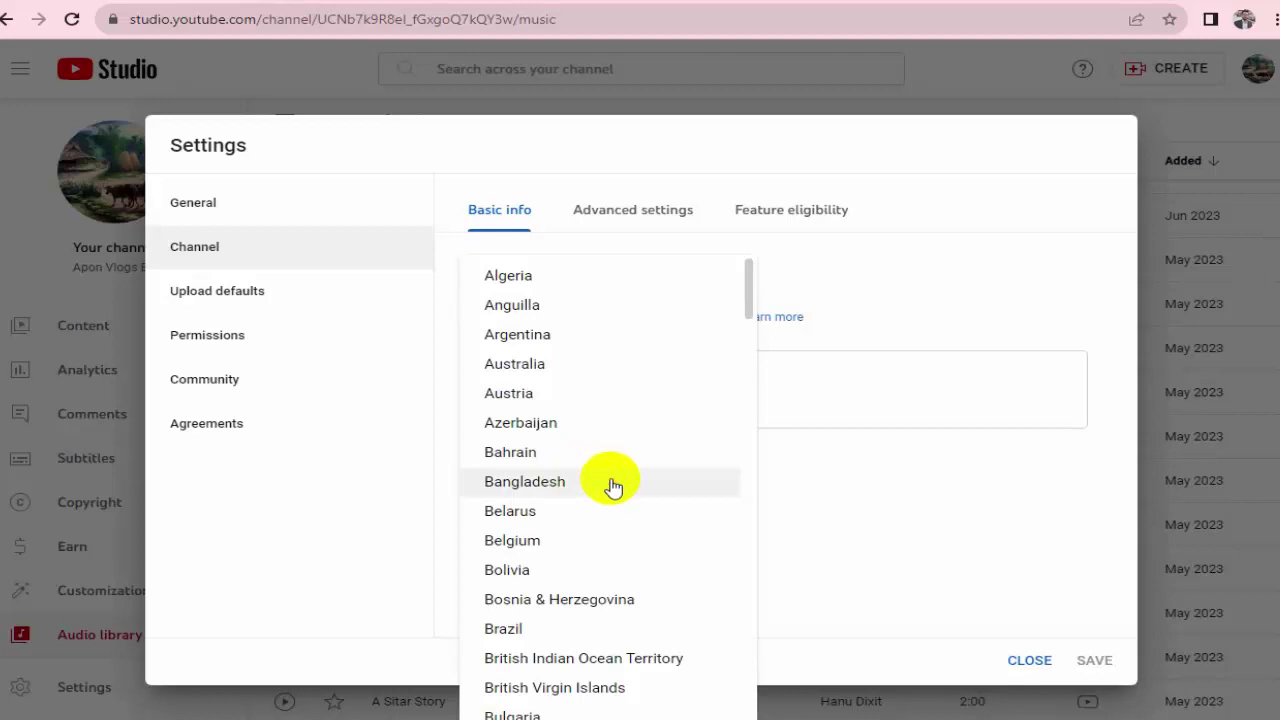
left_click(613, 485)
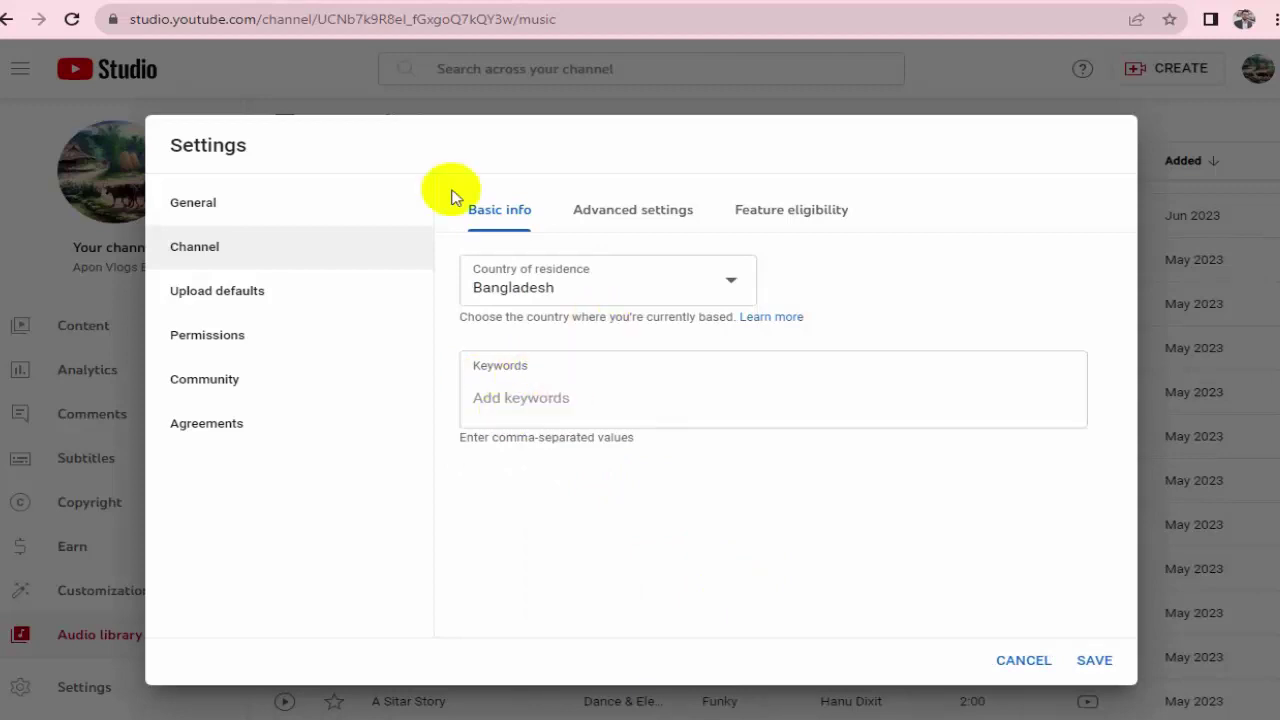
Step: Add the channel keywords "apon vlogs bd", "travels and tour", "banglar ittihash", "vlog" and "bangladesh", and save the settings
left_click(601, 398)
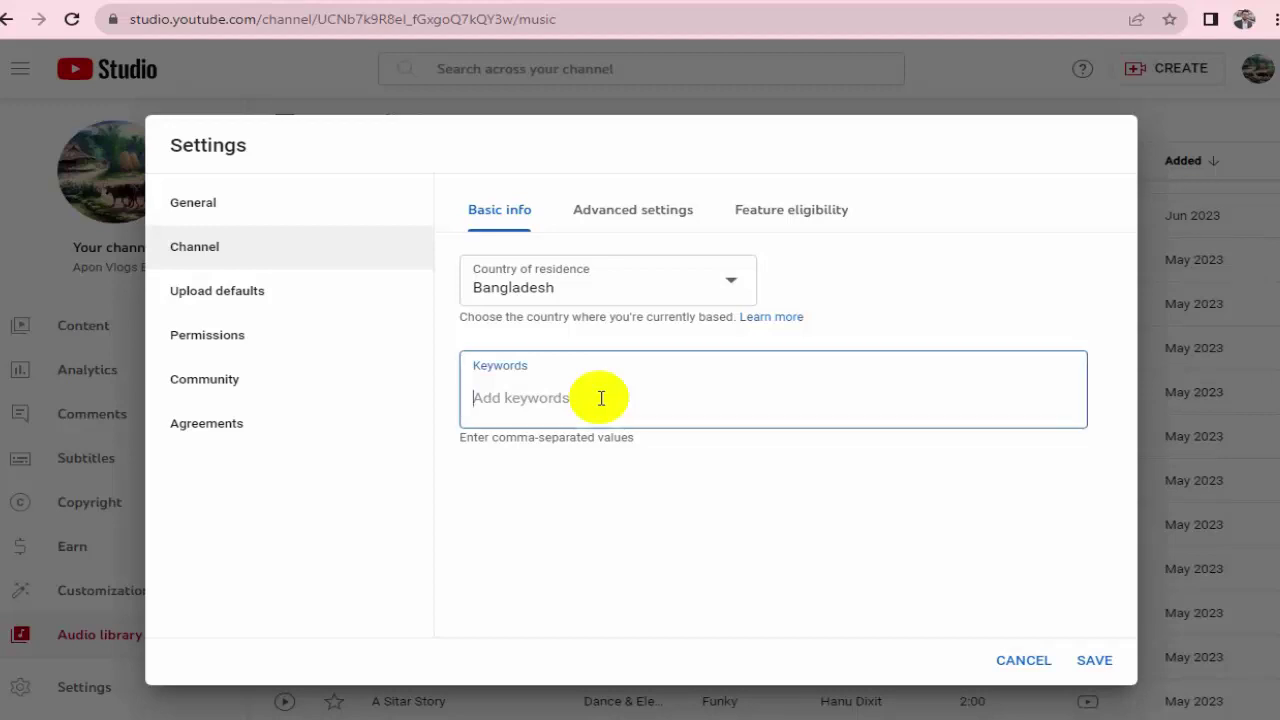
type("apon vlogs bd, travels and tour")
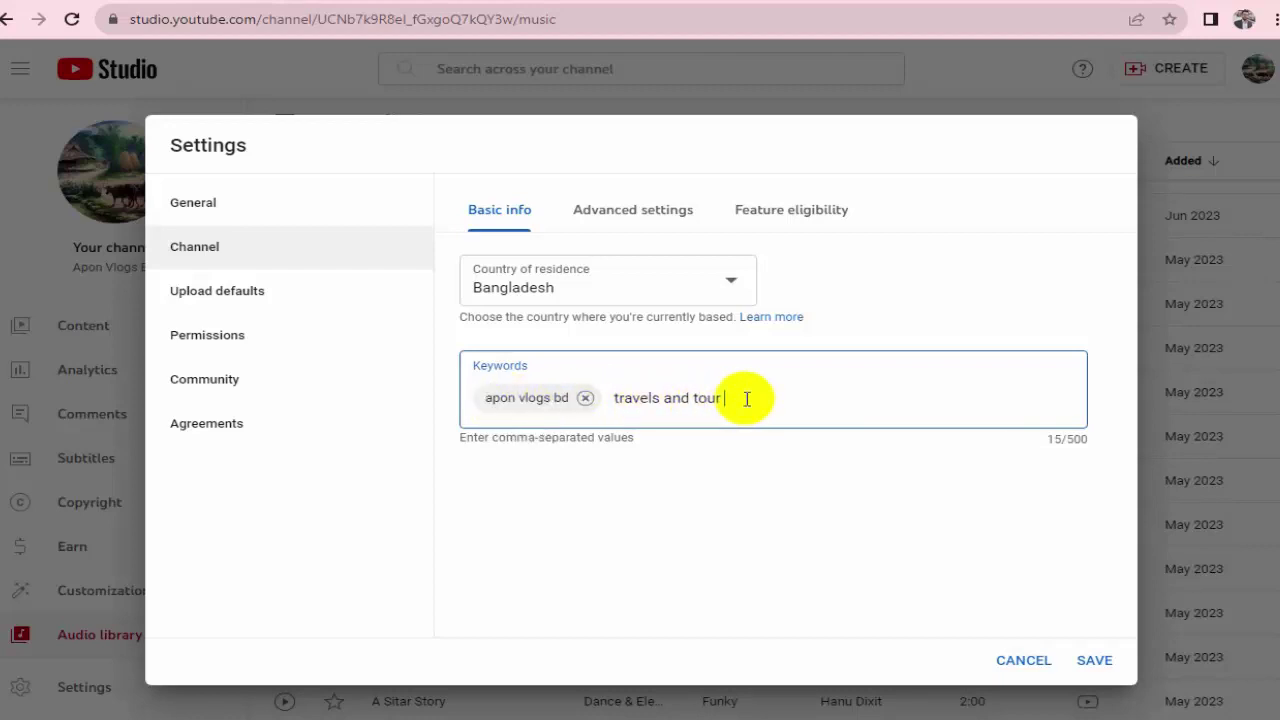
key("Return")
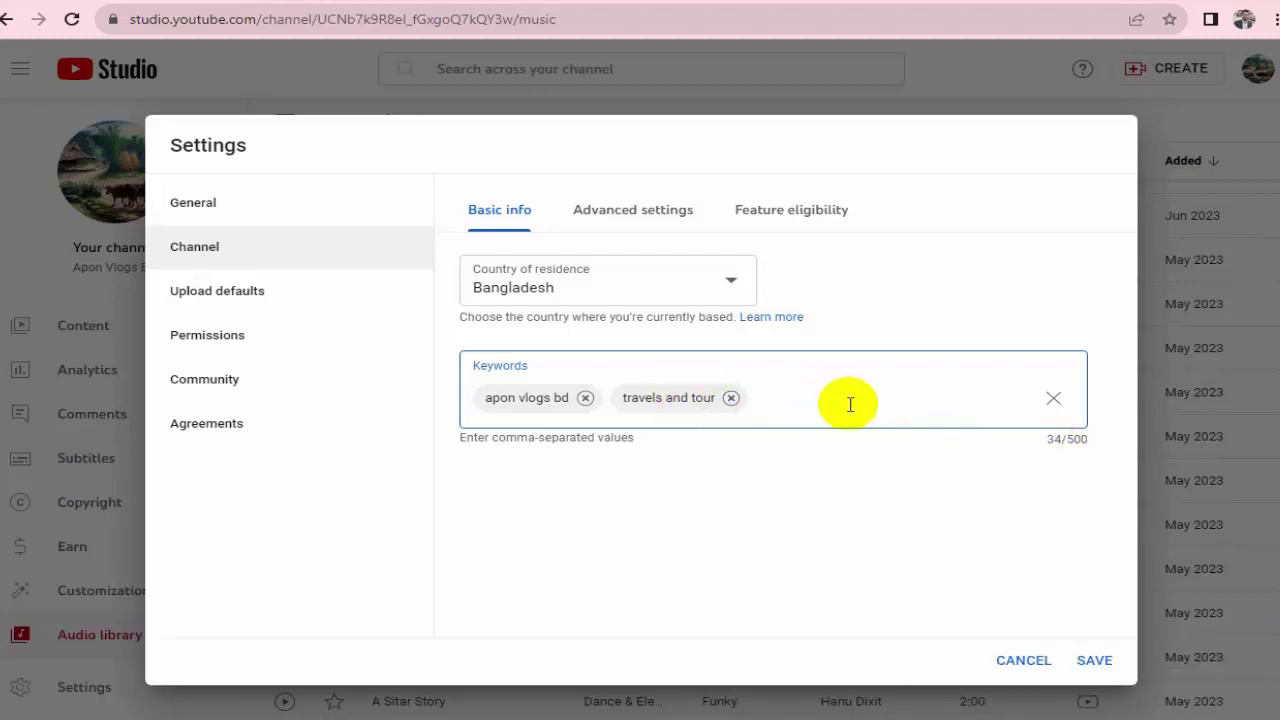
type("banglar ittihash, vlog, bangladesh")
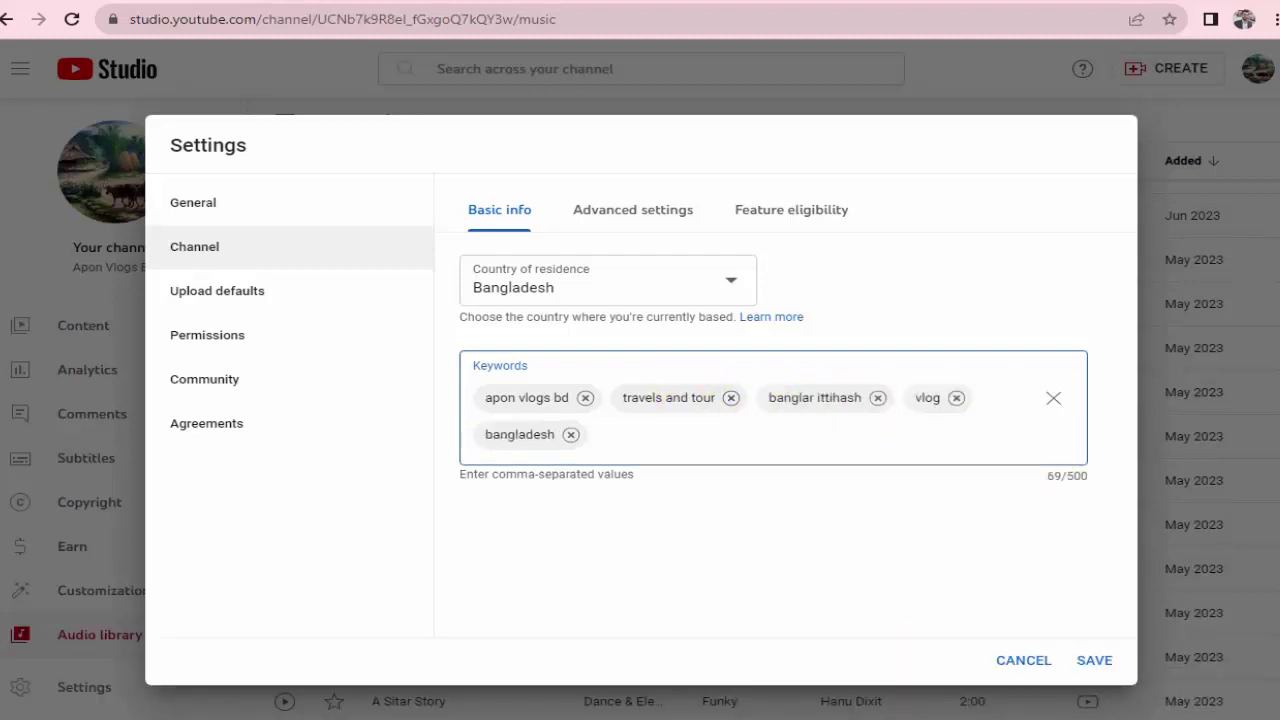
left_click(1093, 662)
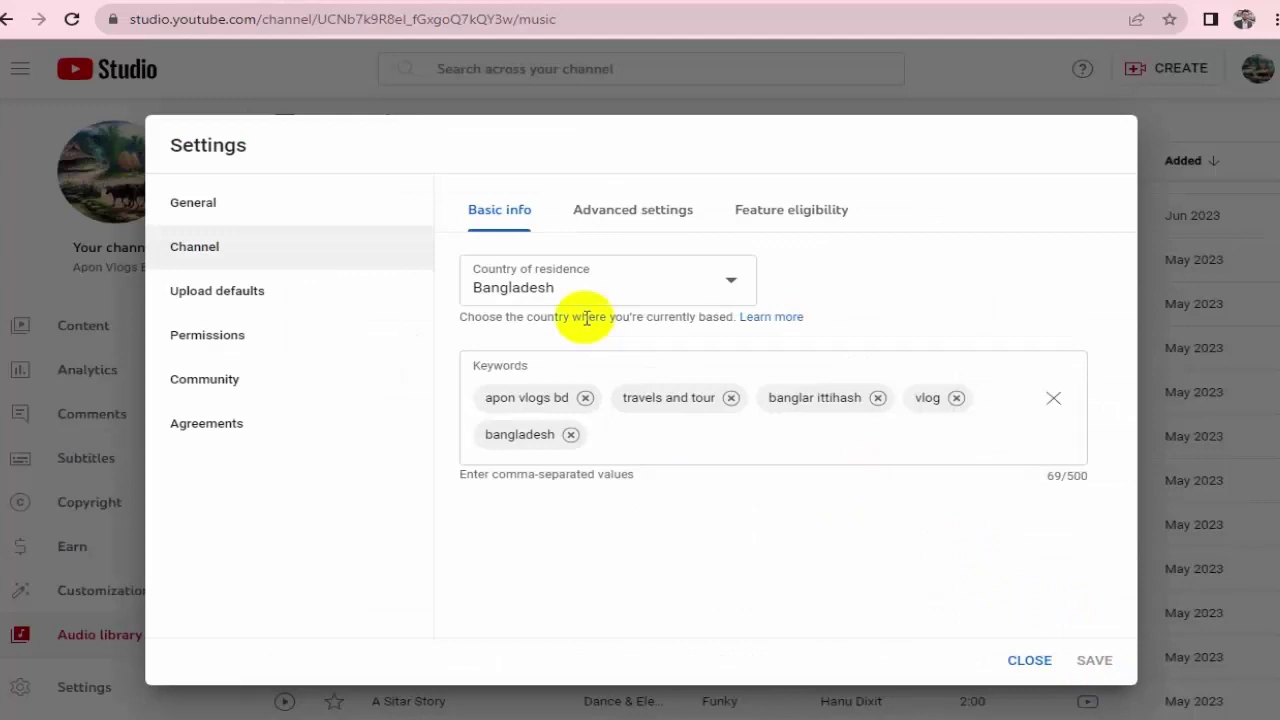
Step: Set the channel's audience to not made for kids and review the remaining advanced channel settings
left_click(640, 218)
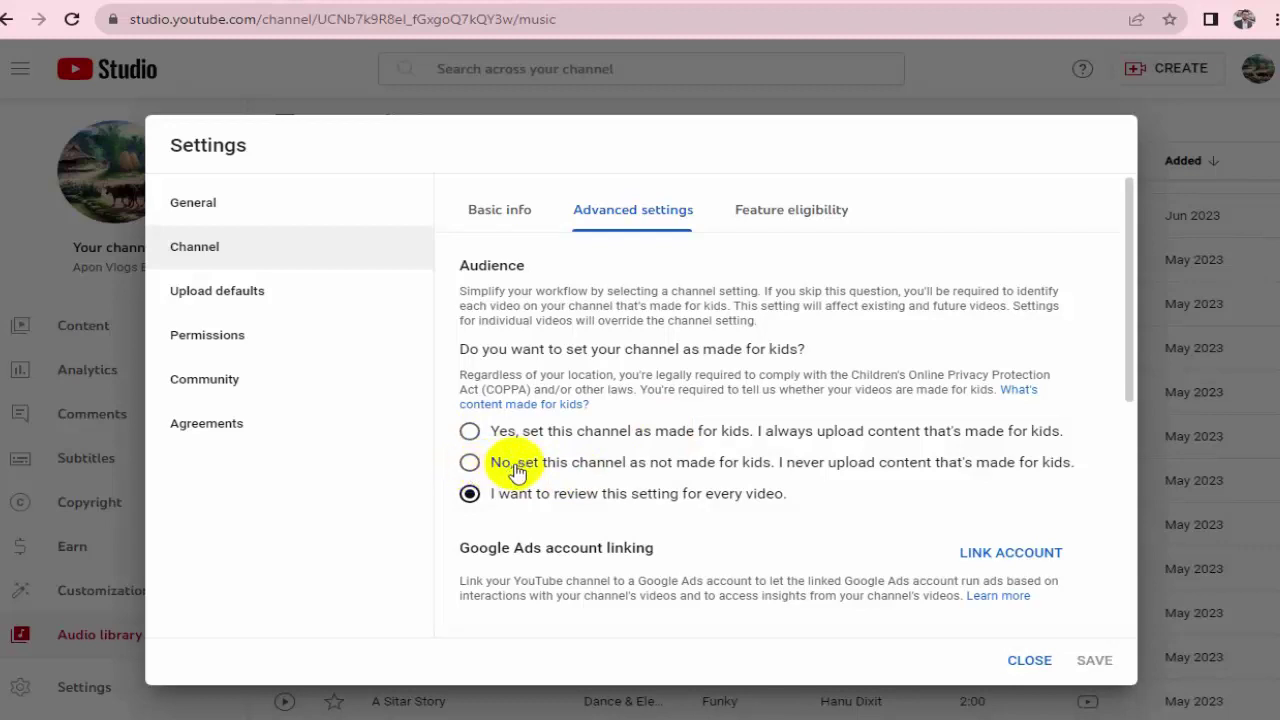
left_click(470, 433)
scroll(604, 477, "down", 4)
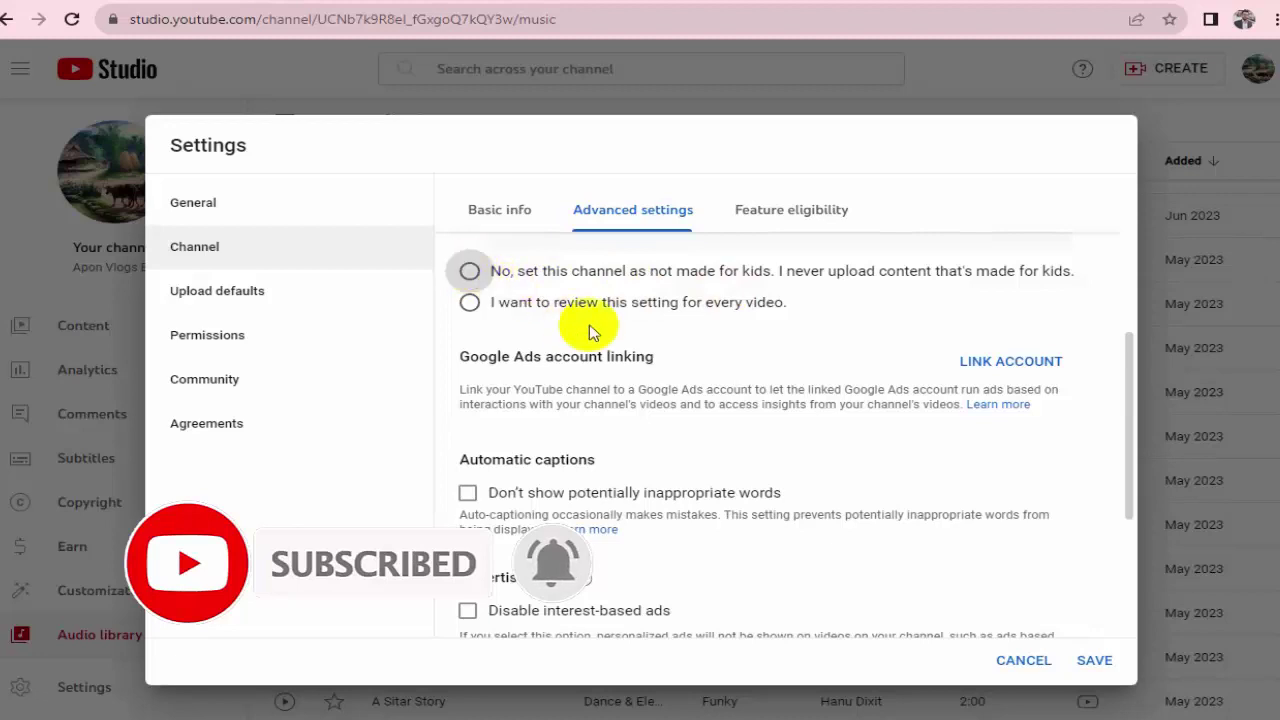
left_click(469, 271)
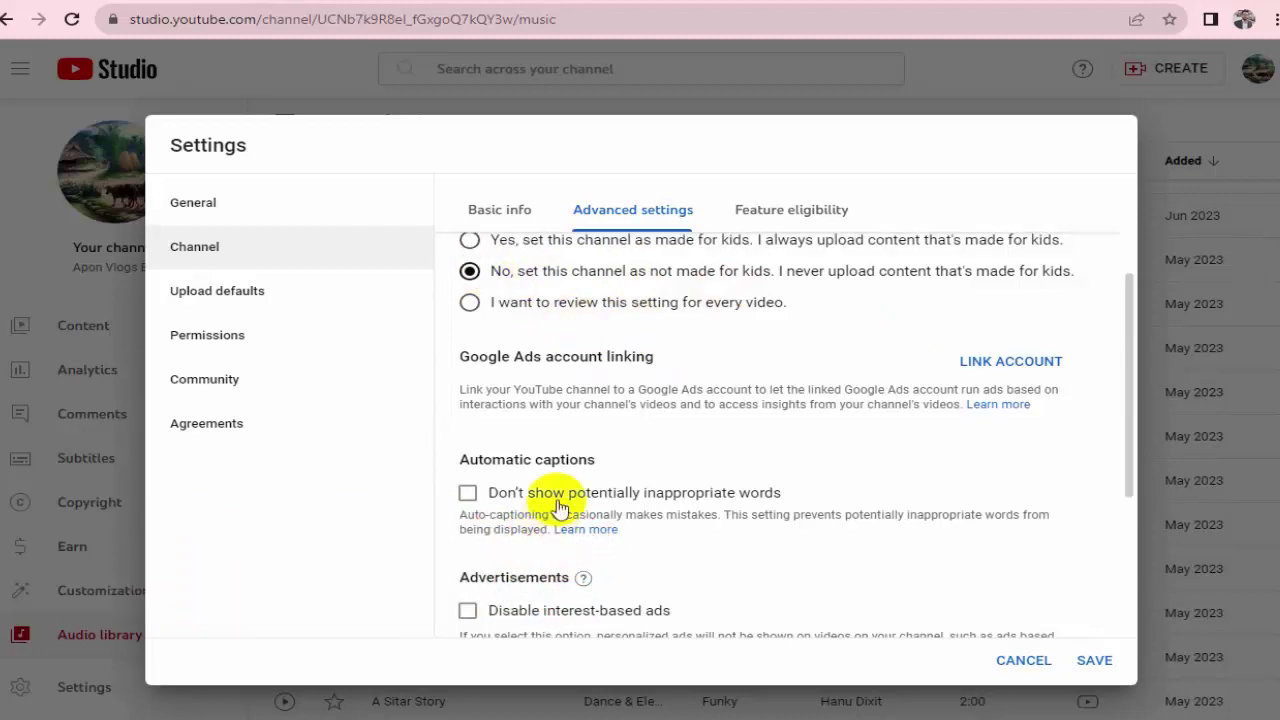
scroll(657, 429, "down", 2)
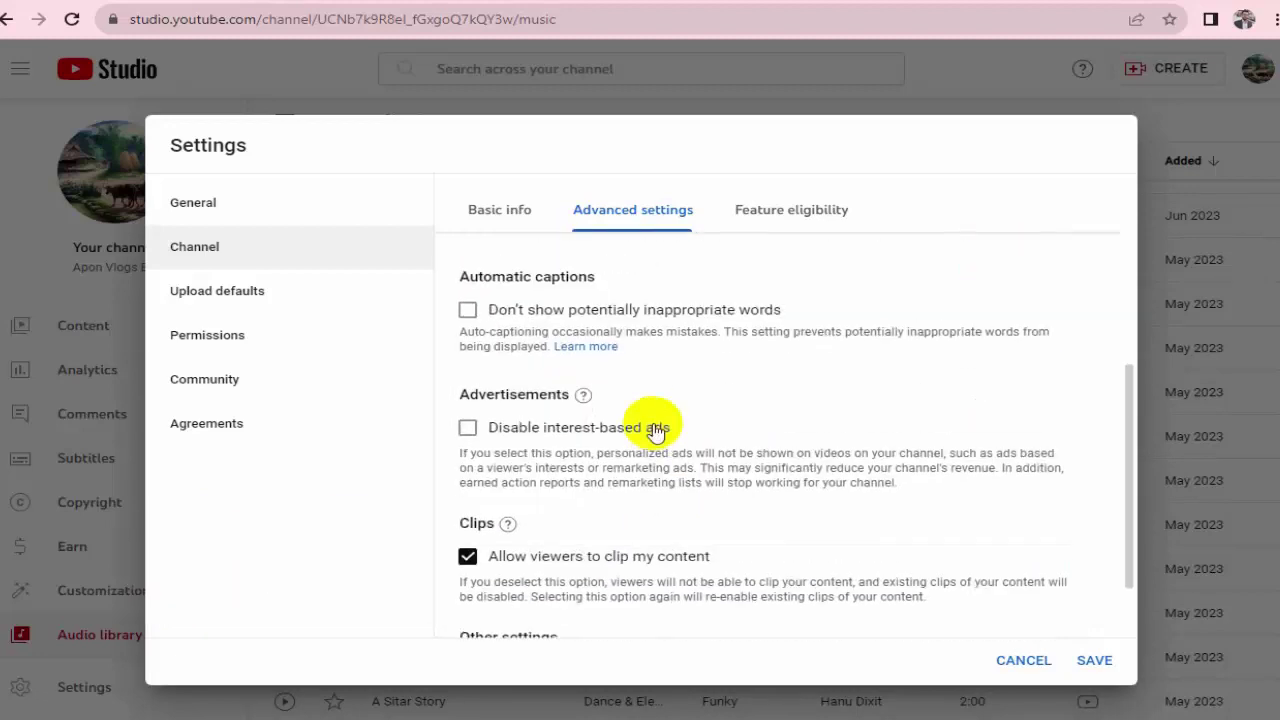
scroll(657, 429, "up", 2)
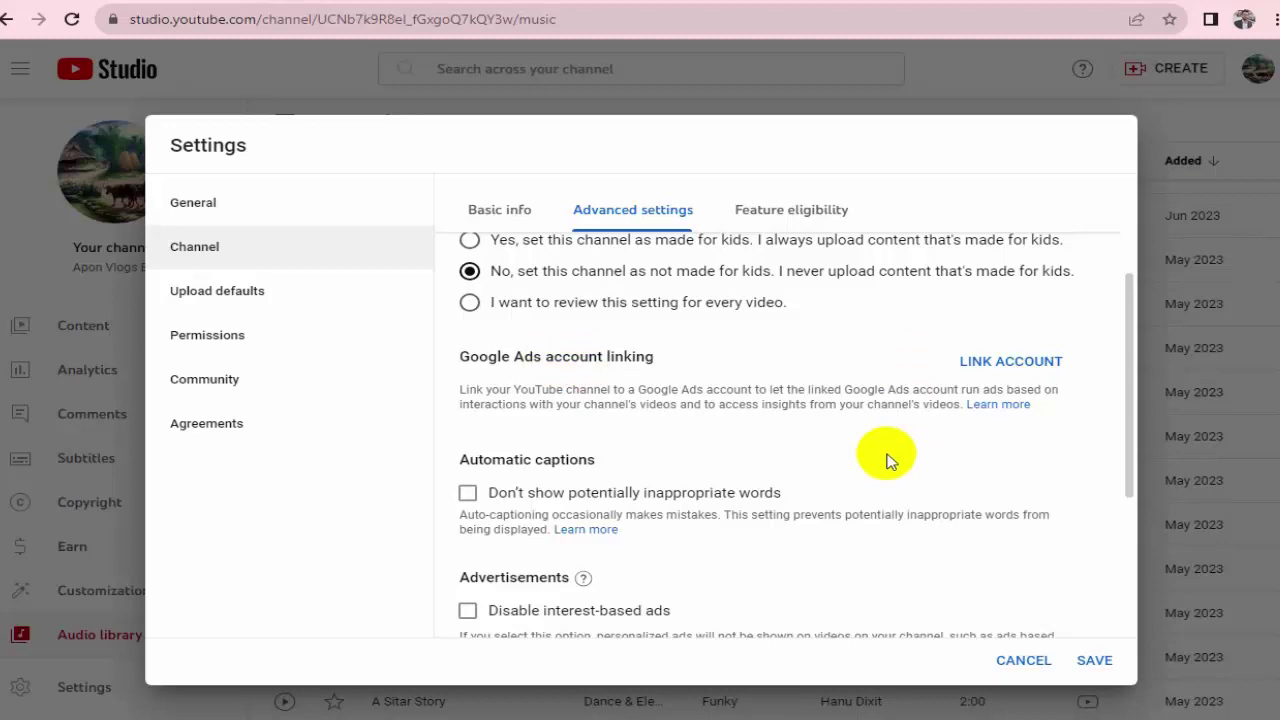
scroll(886, 460, "down", 3)
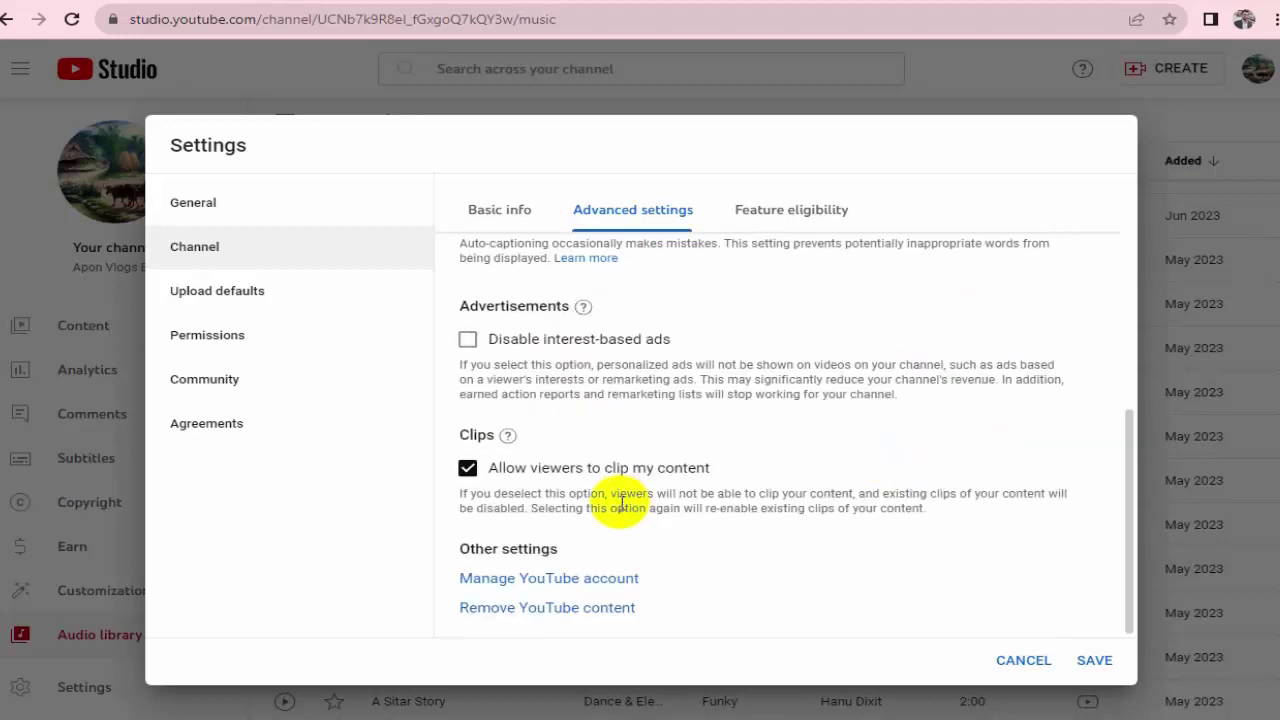
Step: Start phone number verification for the channel's intermediate features and view the requirements for advanced features
left_click(780, 214)
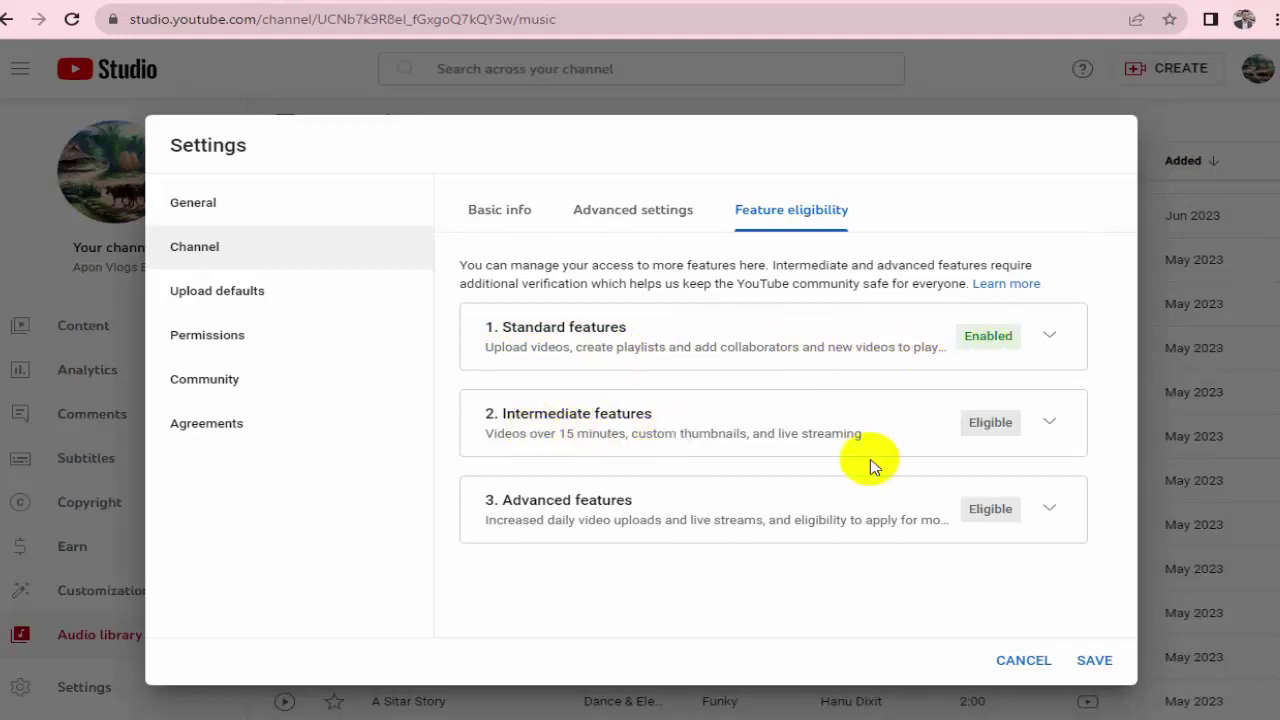
left_click(1050, 424)
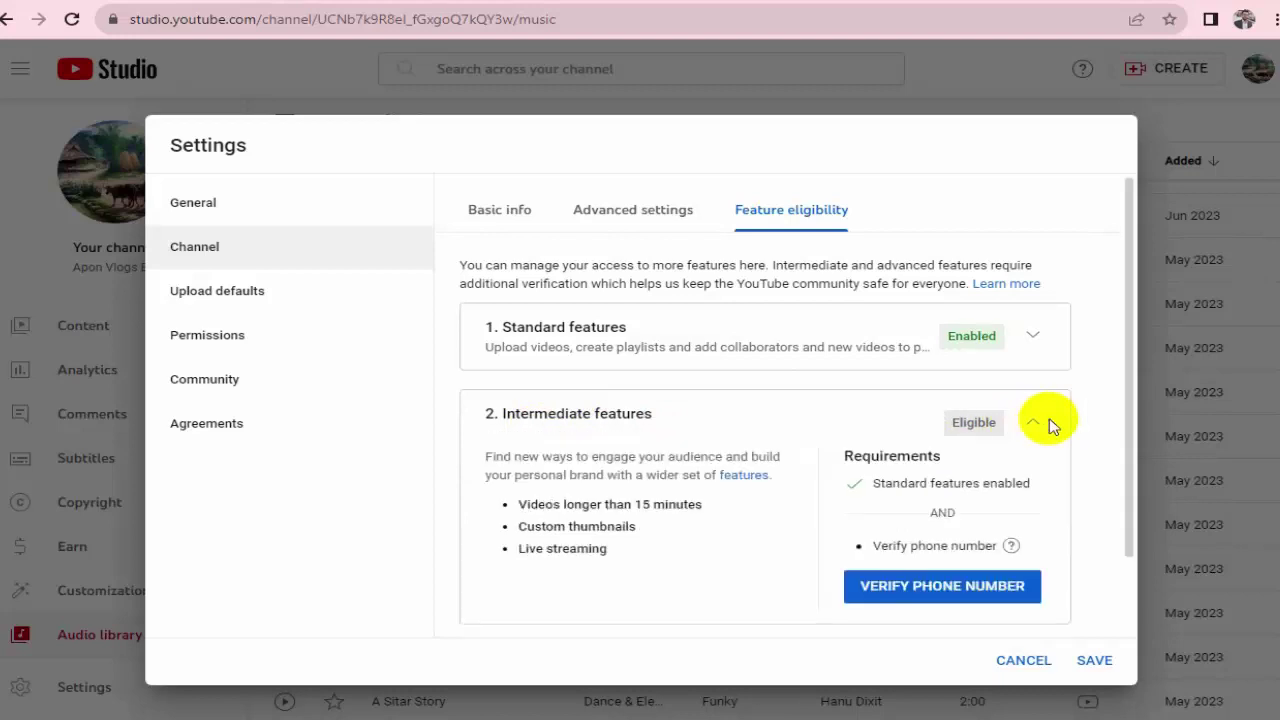
scroll(771, 503, "down", 1)
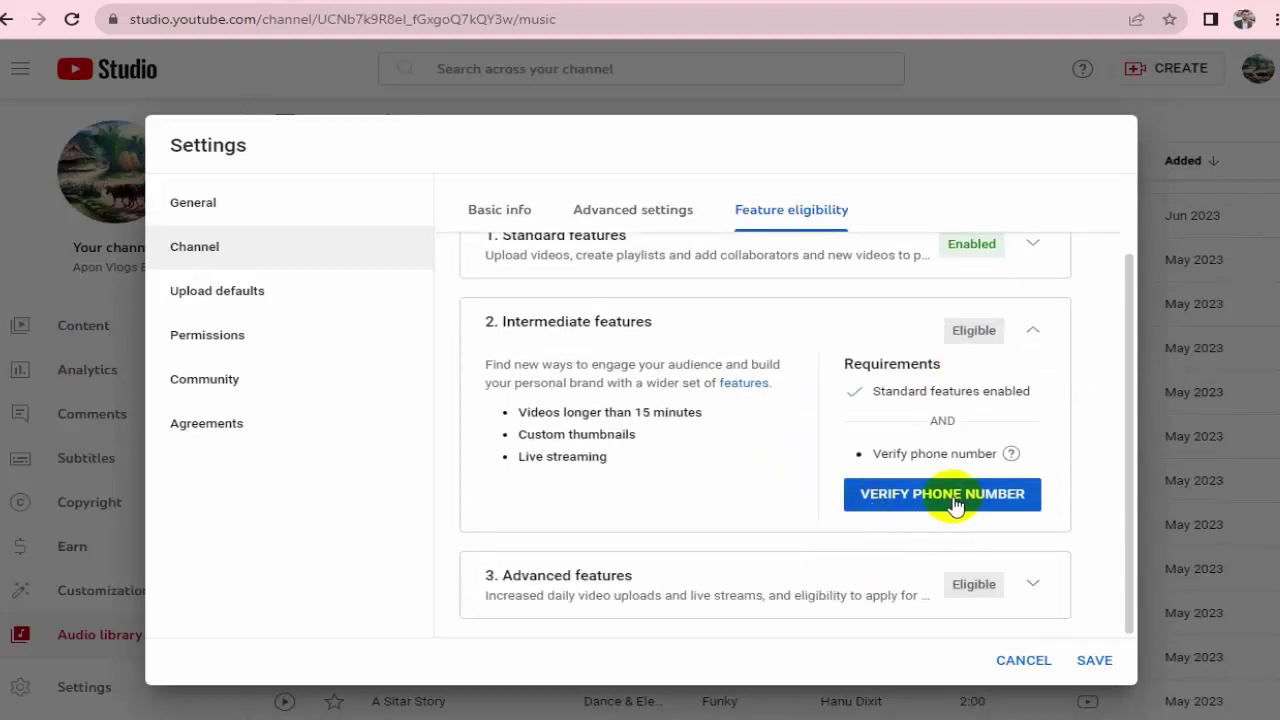
left_click(955, 500)
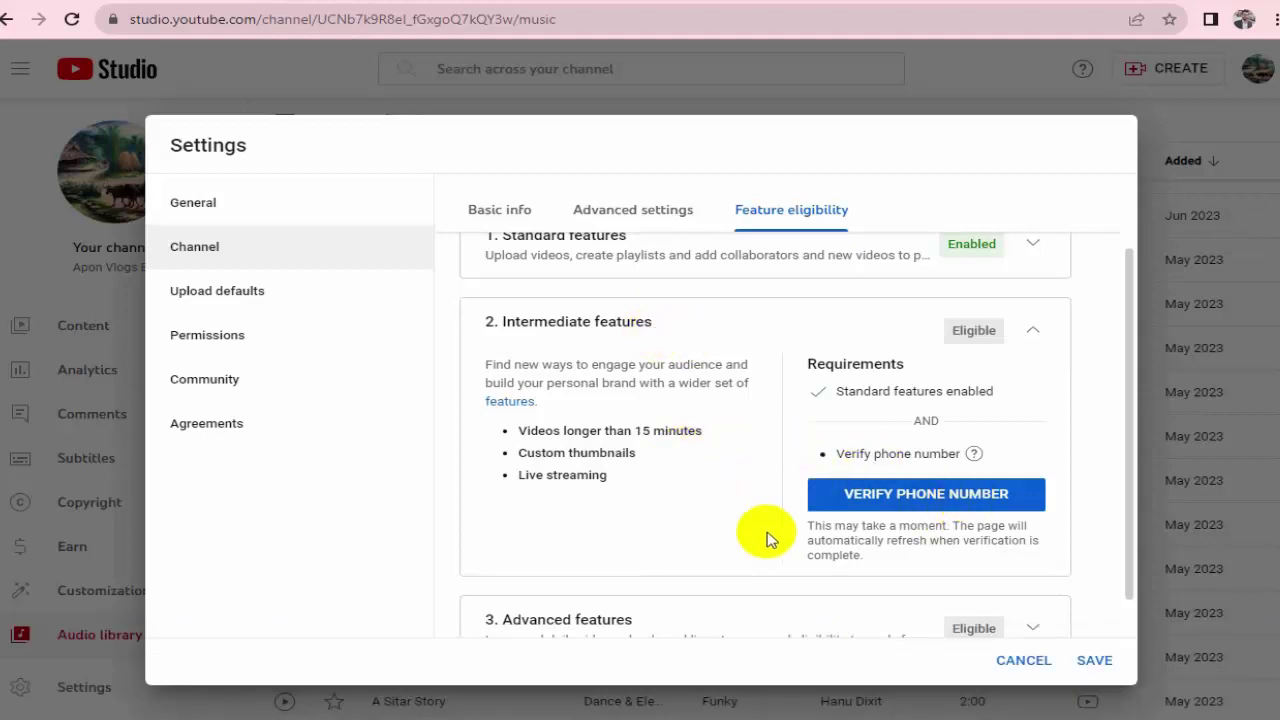
scroll(720, 525, "down", 3)
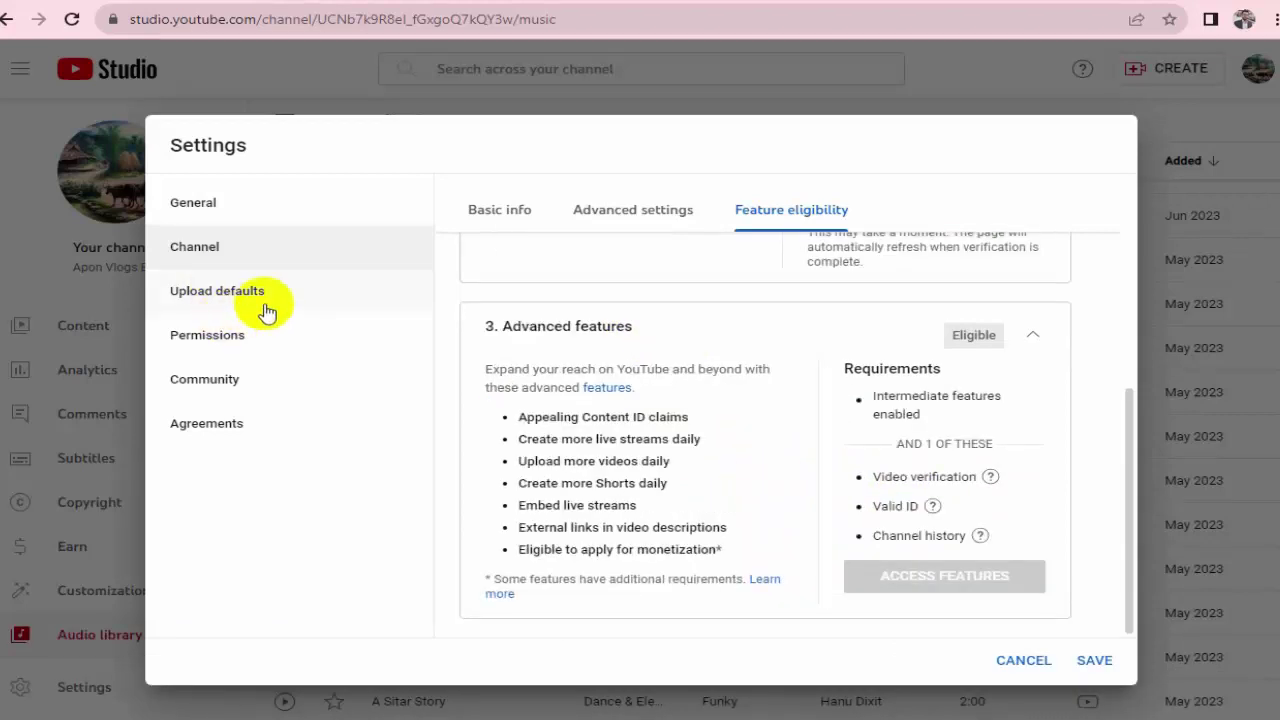
Step: Set the default visibility for uploaded videos to Unlisted
left_click(250, 309)
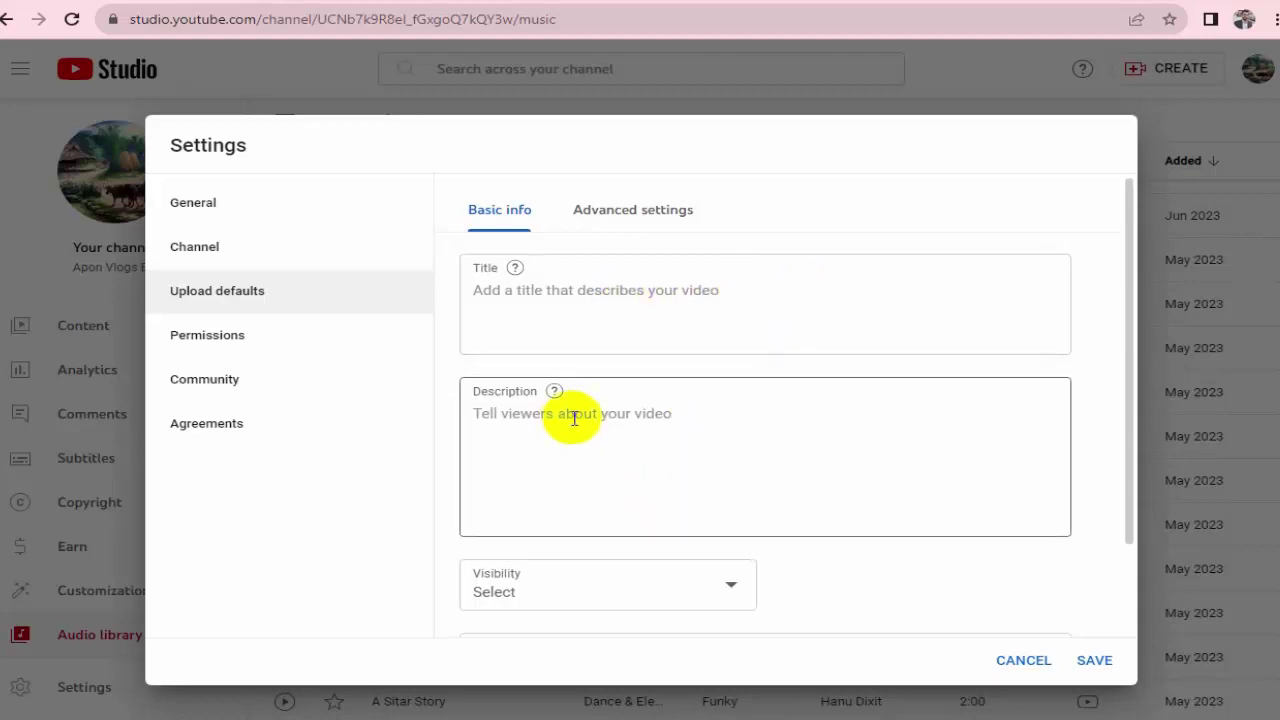
scroll(571, 417, "down", 2)
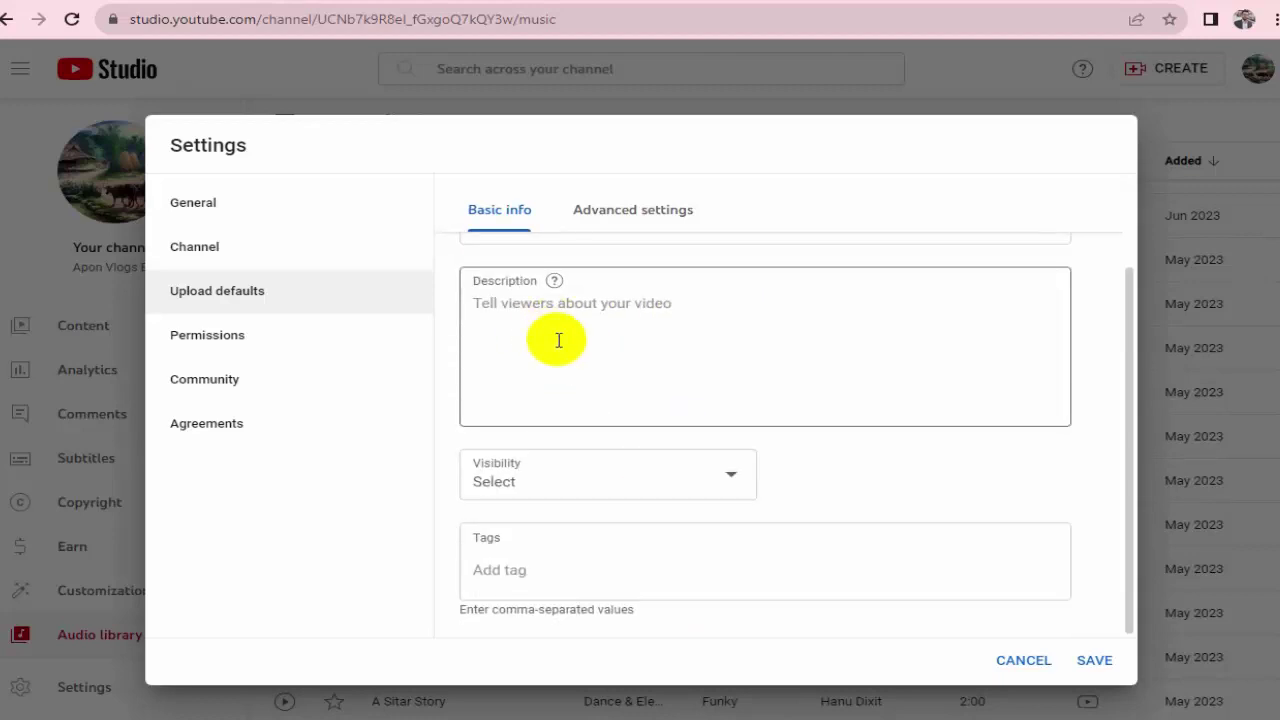
left_click(731, 481)
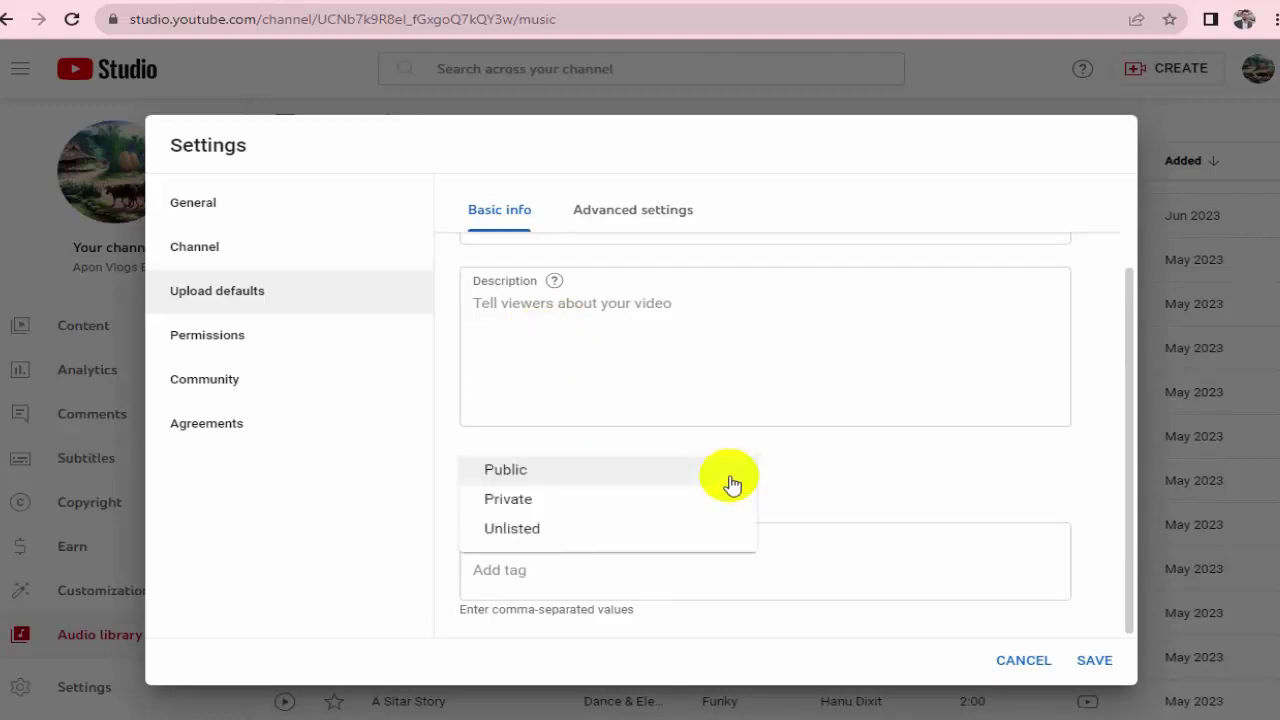
left_click(535, 537)
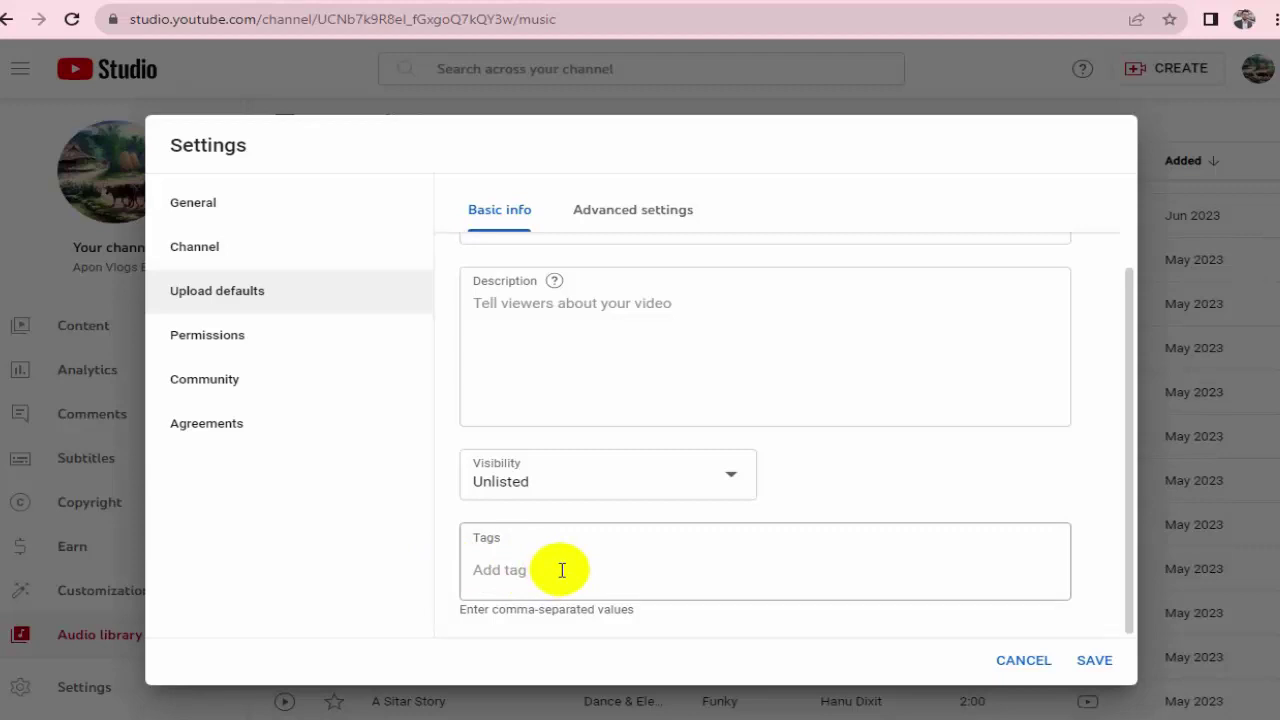
Step: Set the default upload license to Creative Commons - Attribution in the advanced upload defaults
left_click(621, 217)
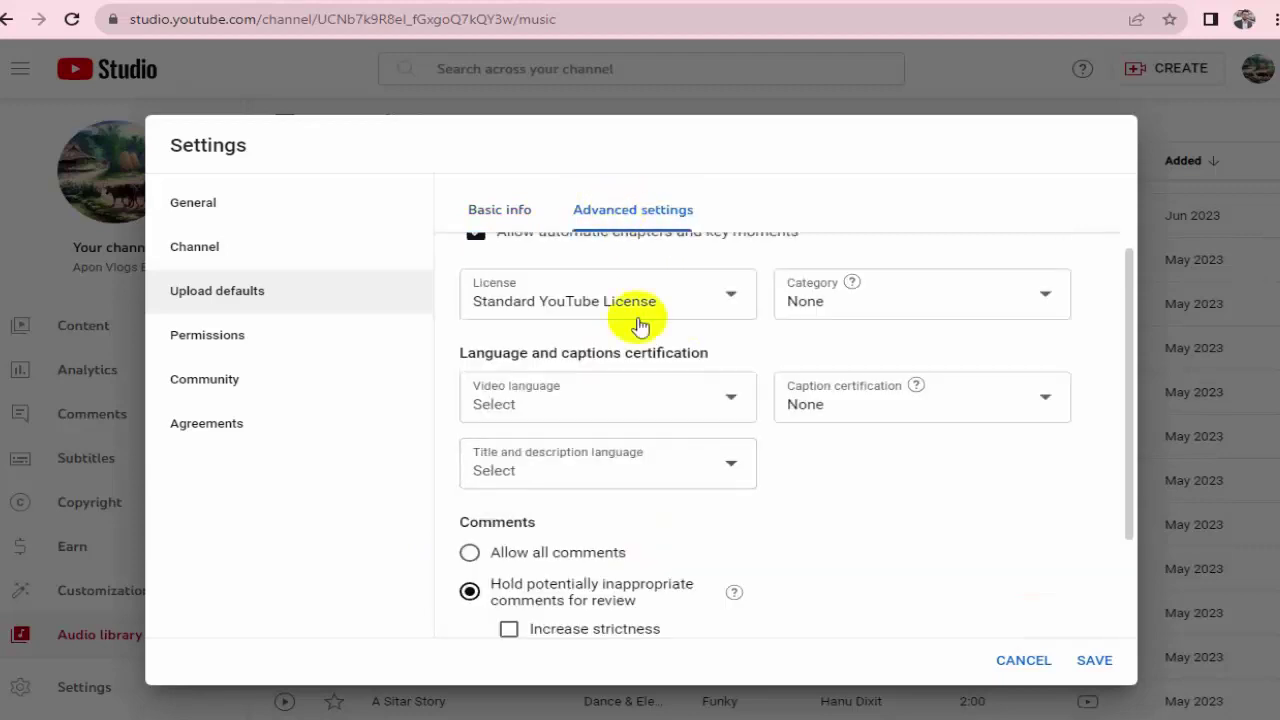
scroll(706, 449, "up", 2)
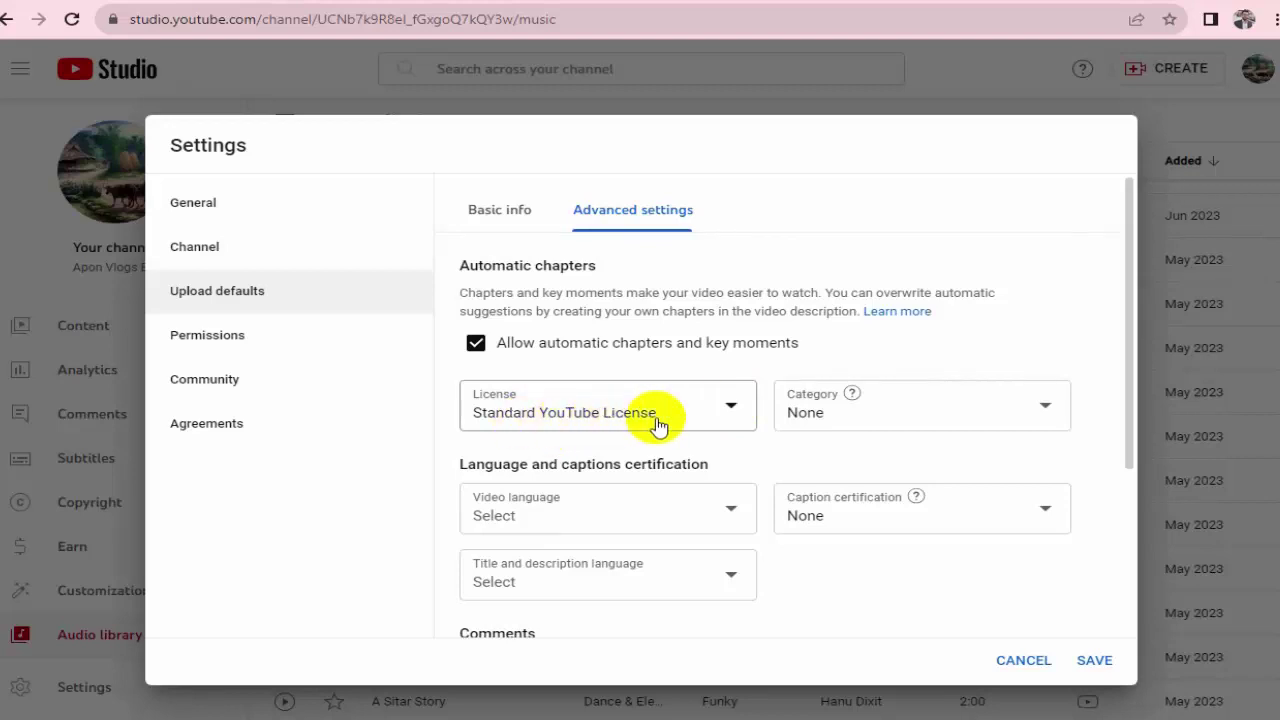
left_click(731, 414)
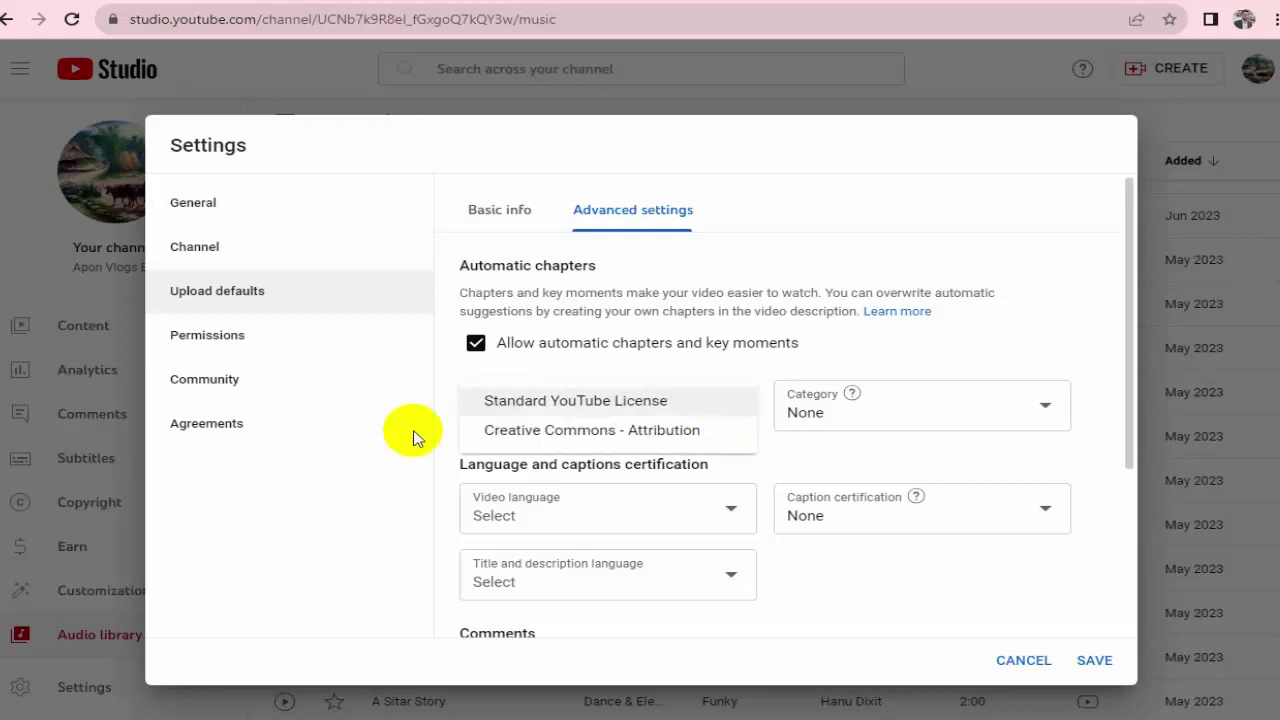
left_click(566, 435)
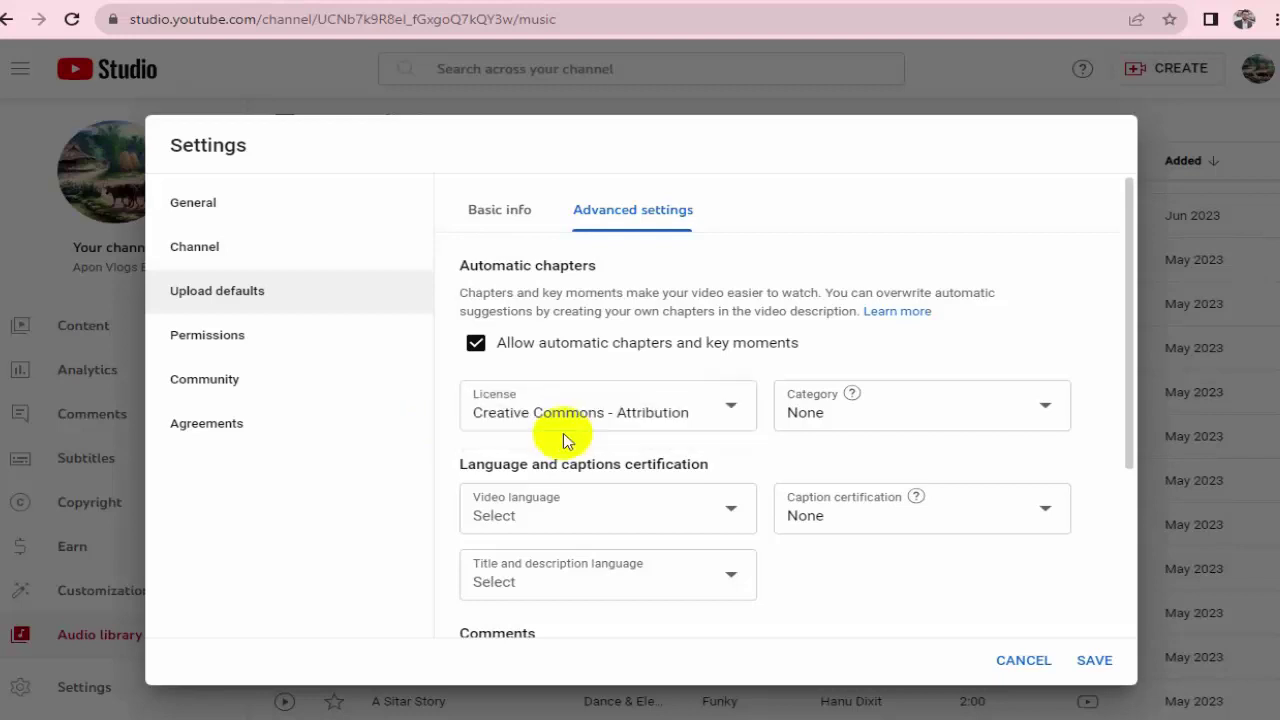
Step: Set the default category for uploaded videos to People & Blogs, keeping the Creative Commons - Attribution license
left_click(731, 414)
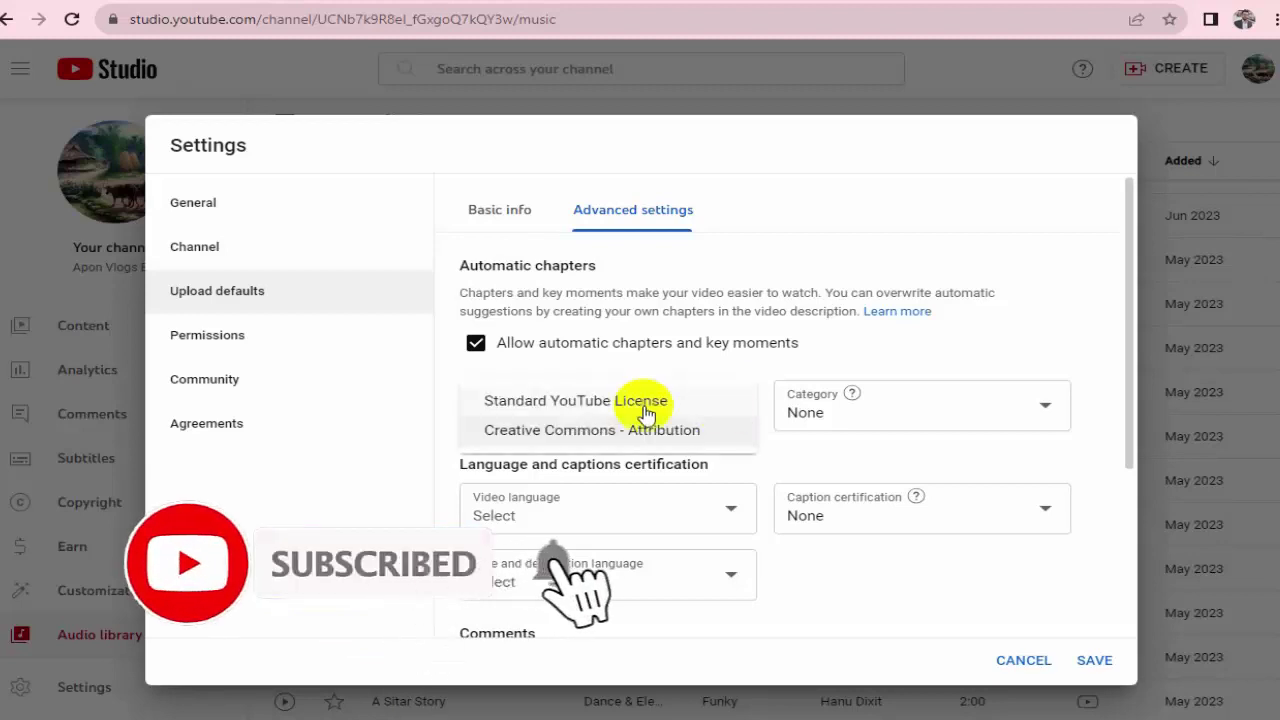
left_click(900, 445)
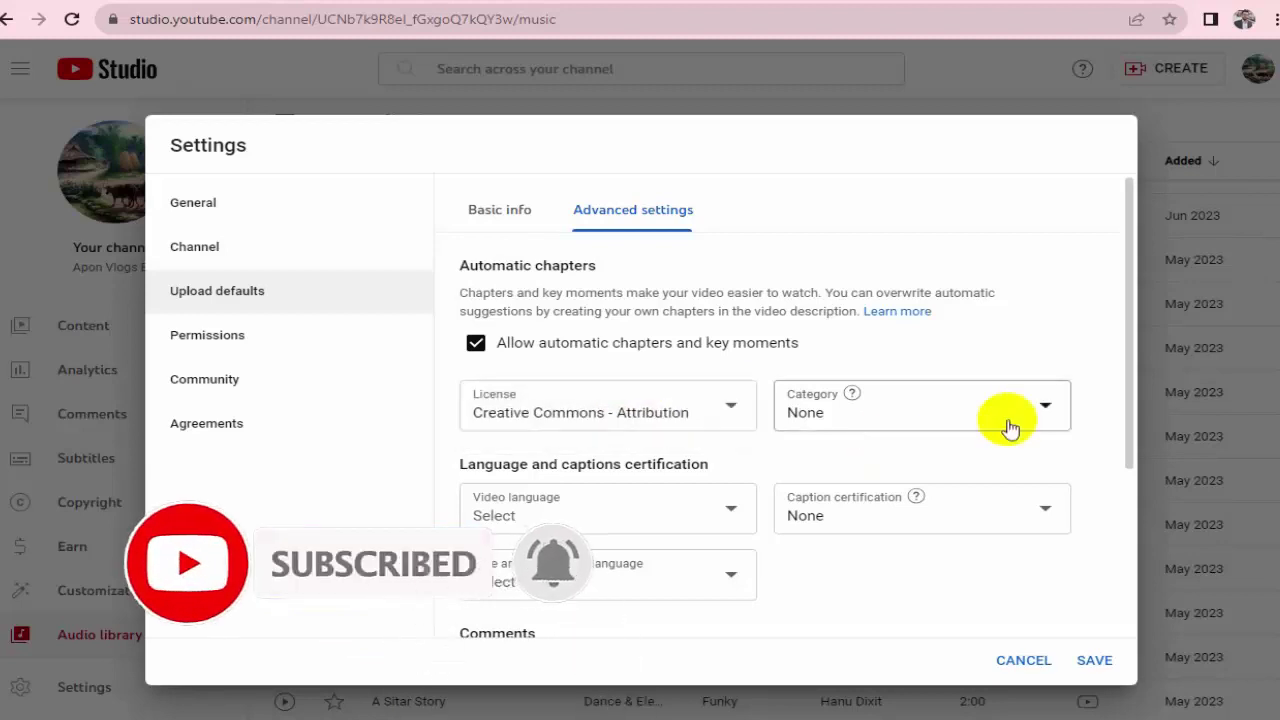
left_click(1046, 413)
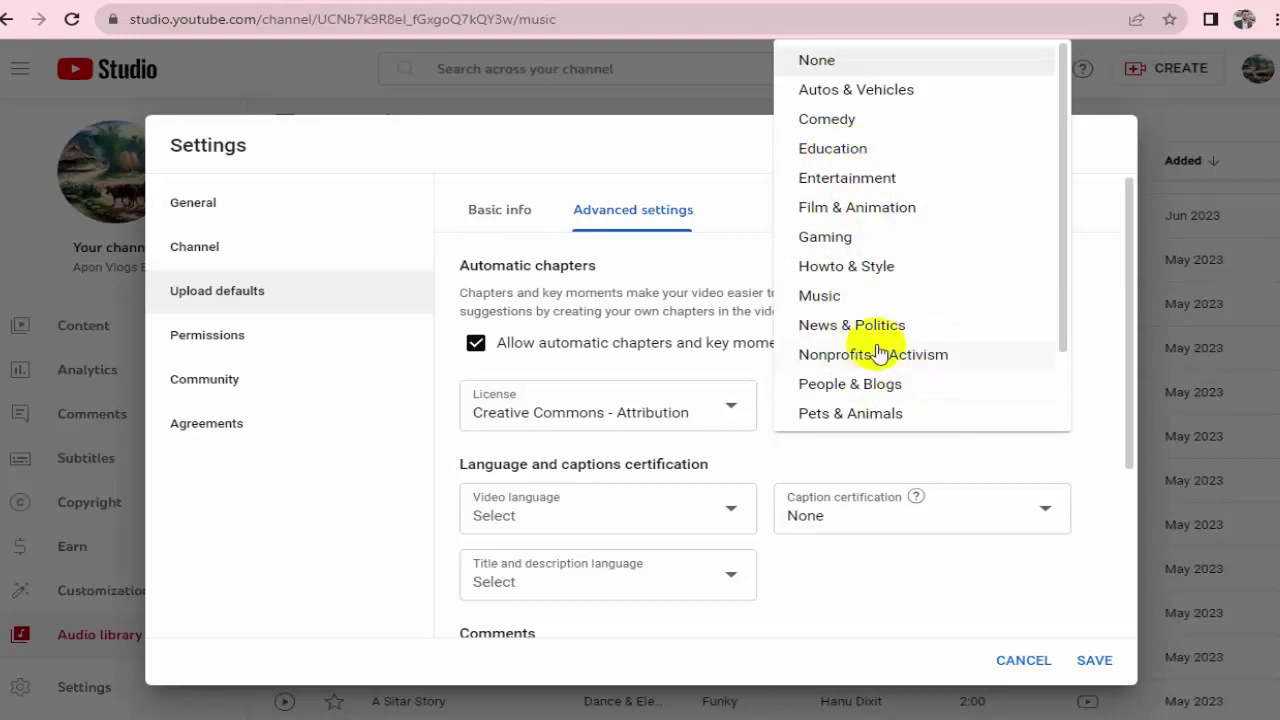
scroll(871, 350, "down", 2)
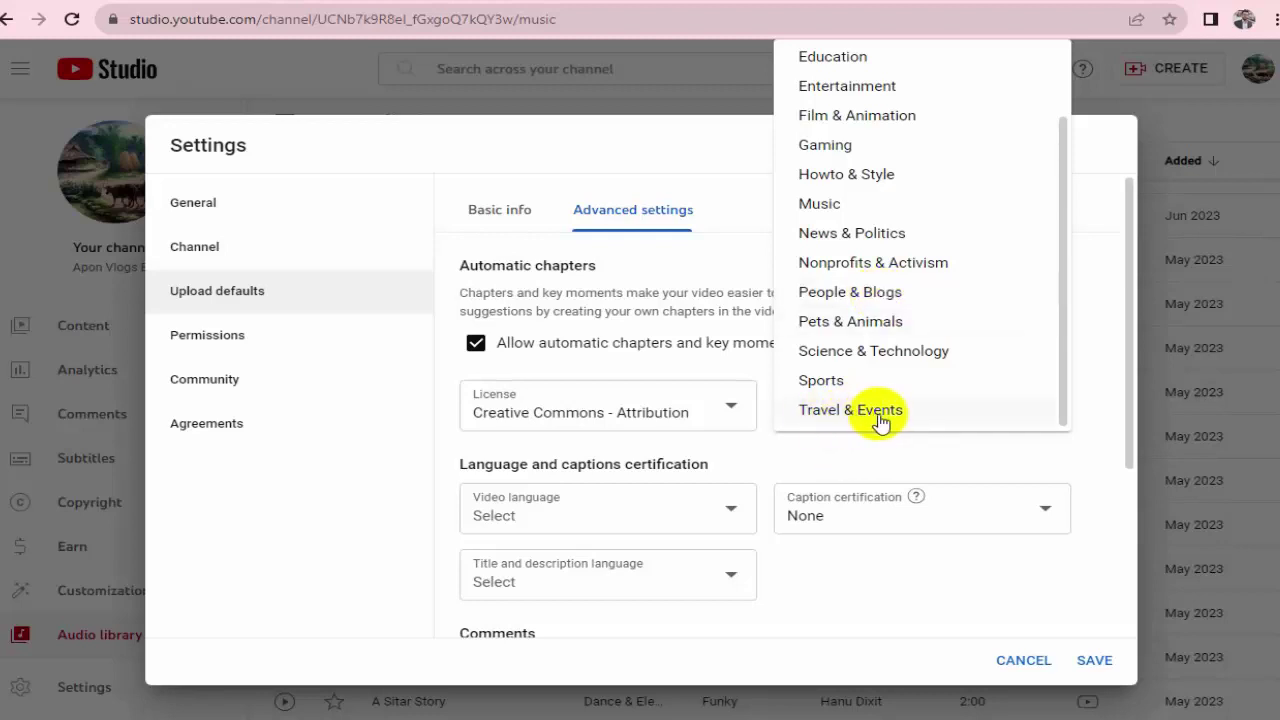
left_click(845, 294)
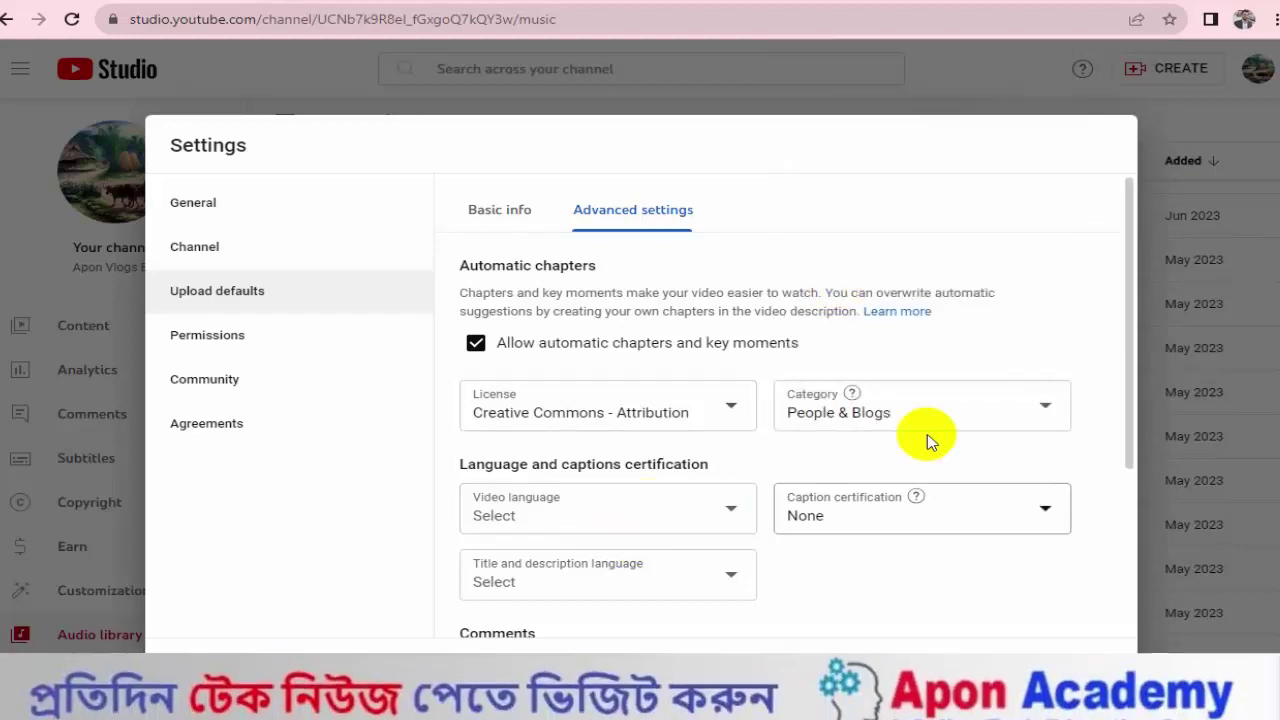
Step: Set the default video language to Bangla and save the upload defaults
scroll(737, 452, "down", 1)
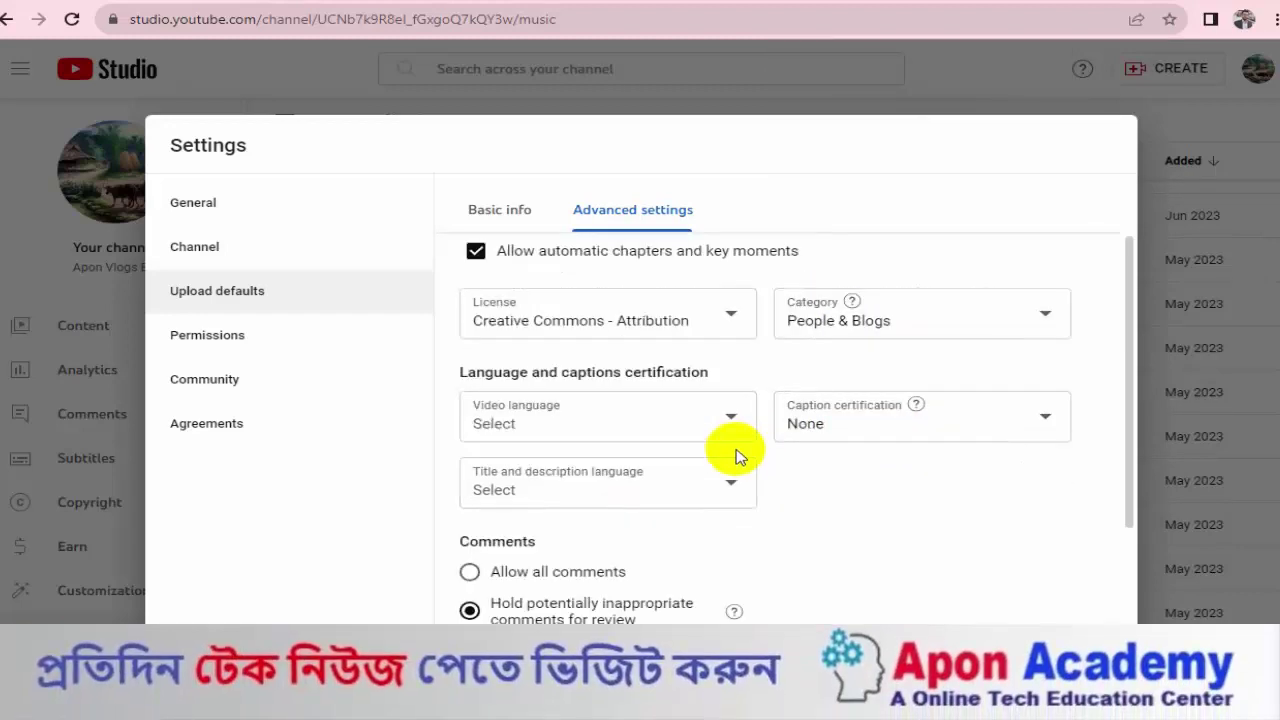
scroll(737, 455, "down", 1)
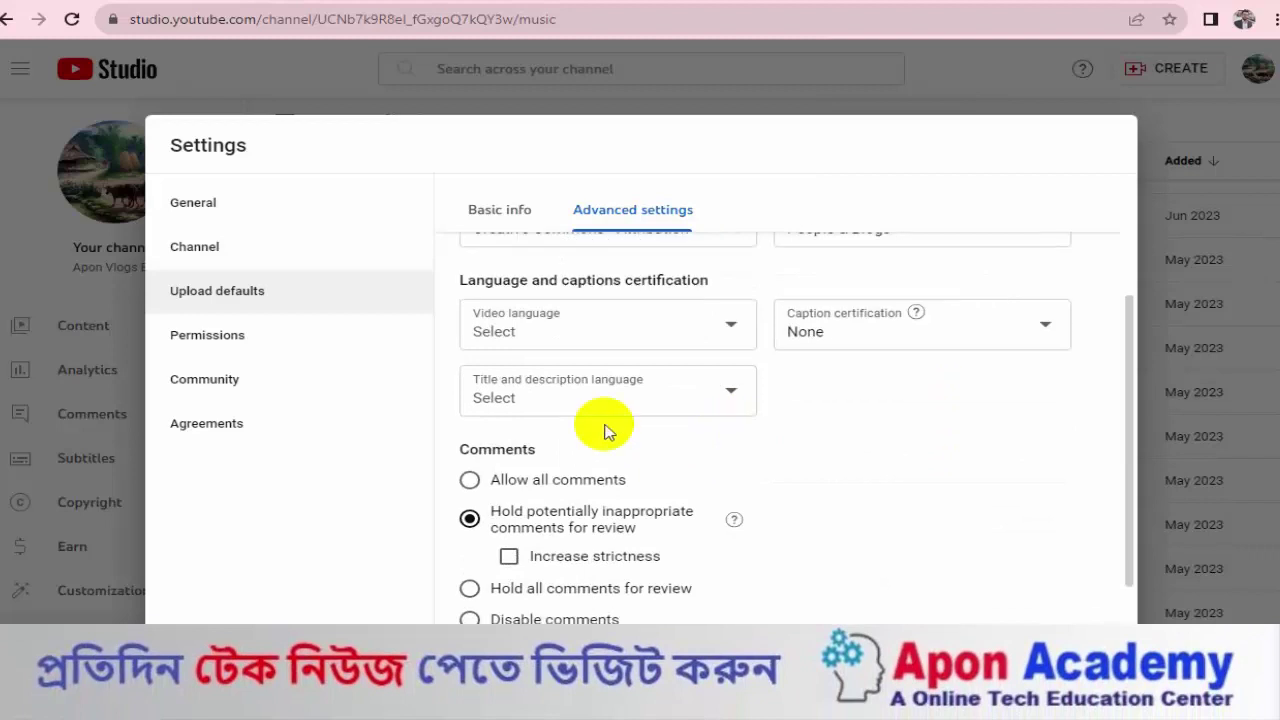
left_click(731, 329)
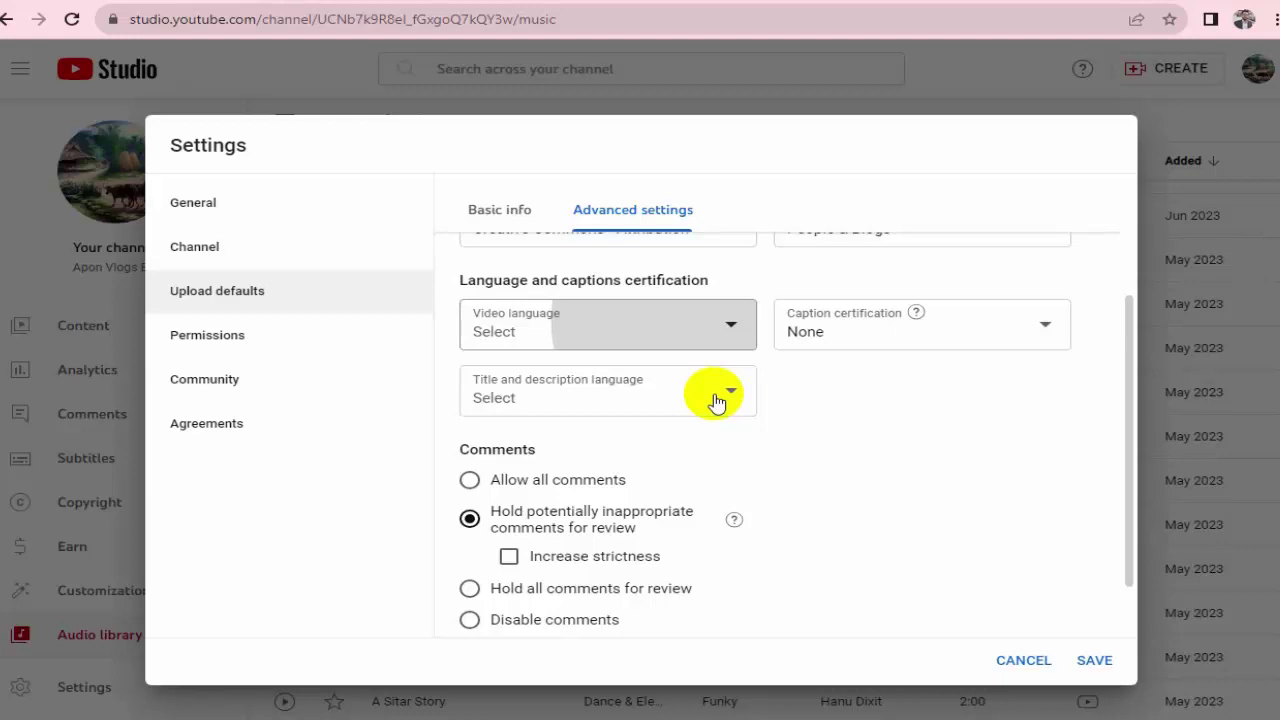
left_click(563, 398)
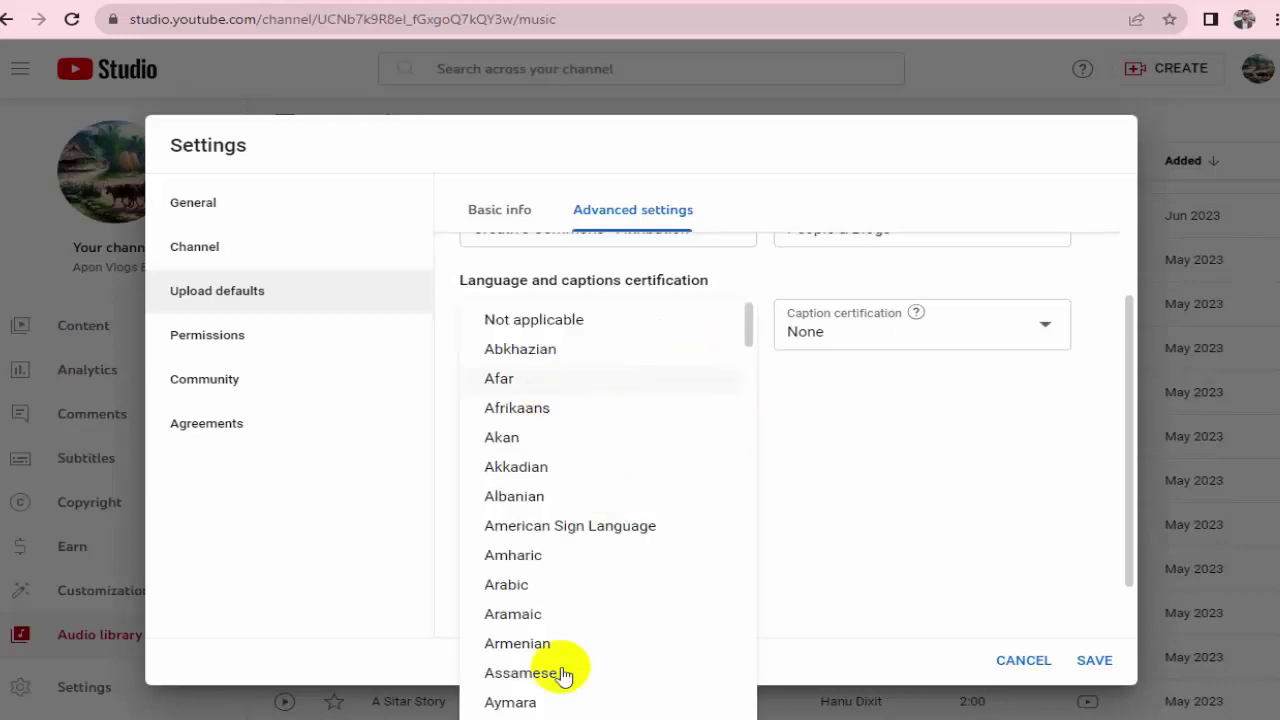
scroll(547, 615, "down", 2)
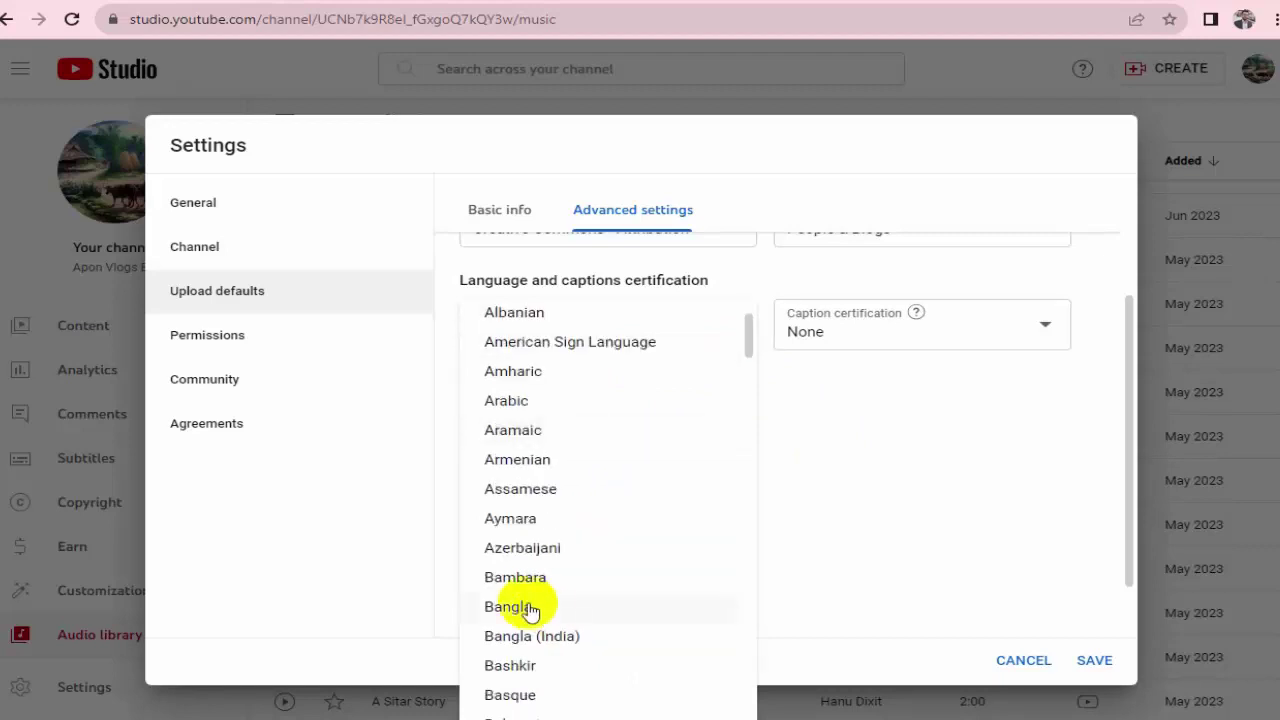
left_click(507, 610)
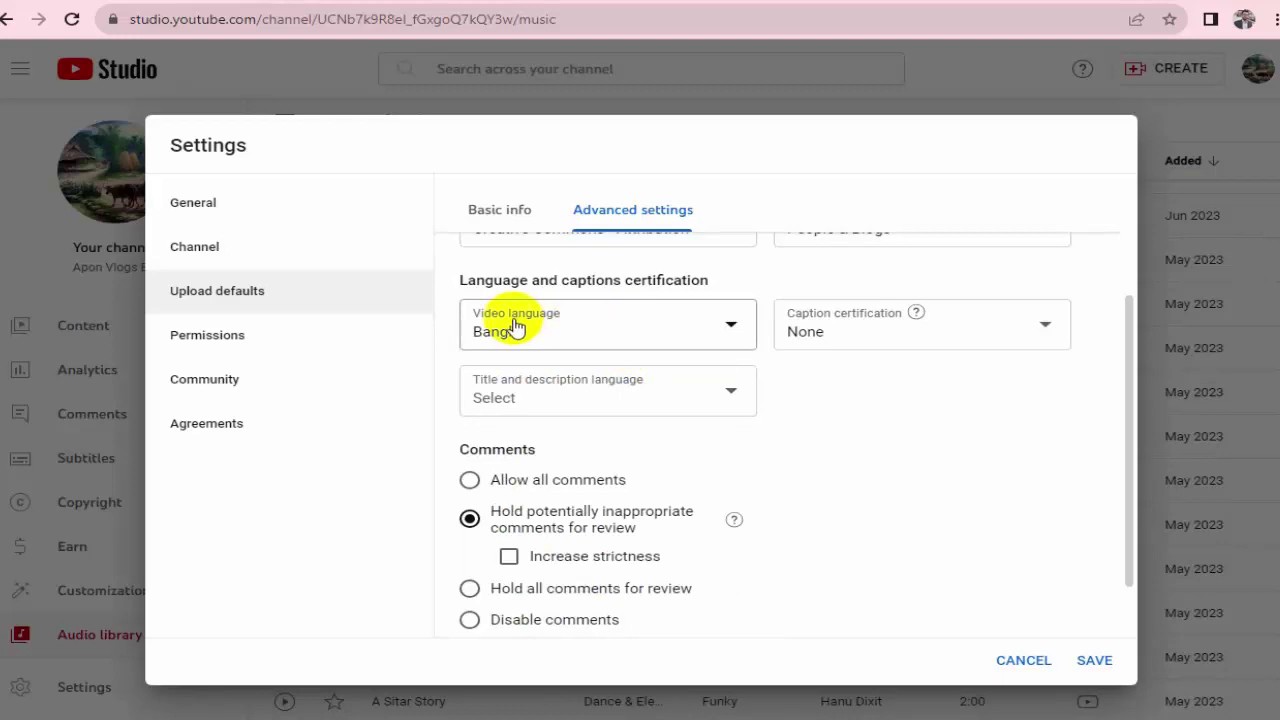
scroll(712, 416, "down", 2)
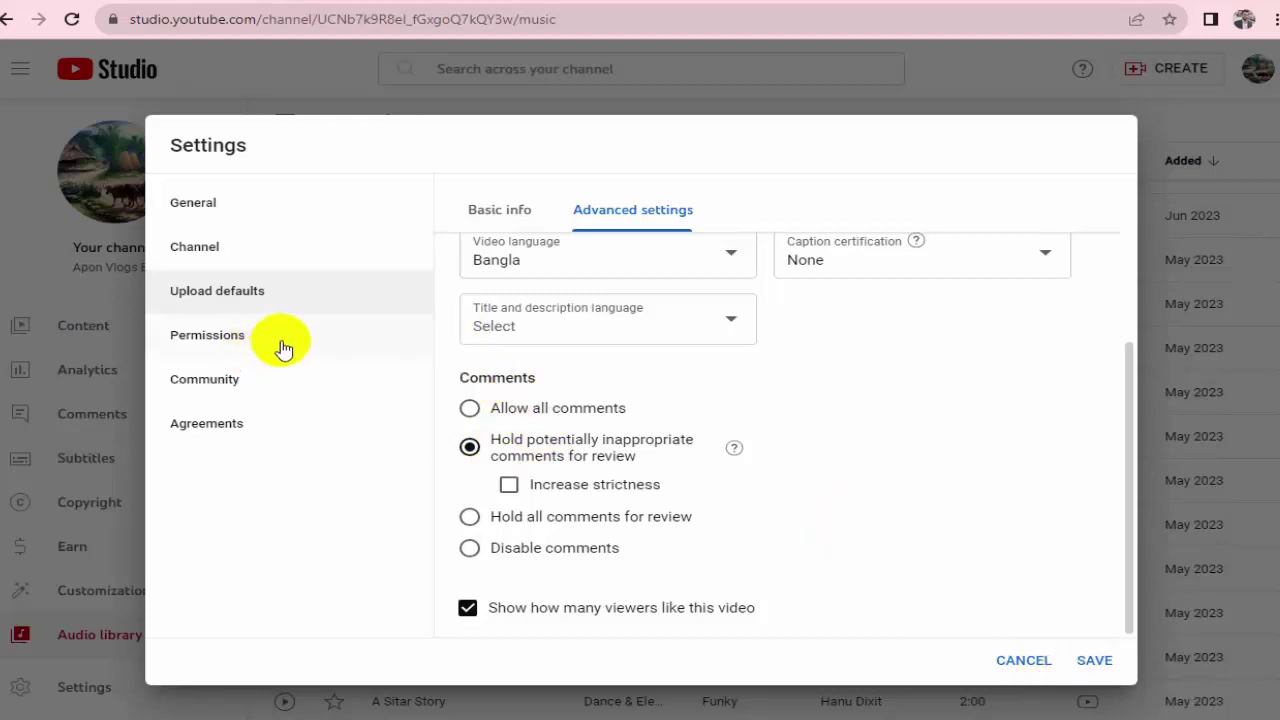
left_click(1094, 664)
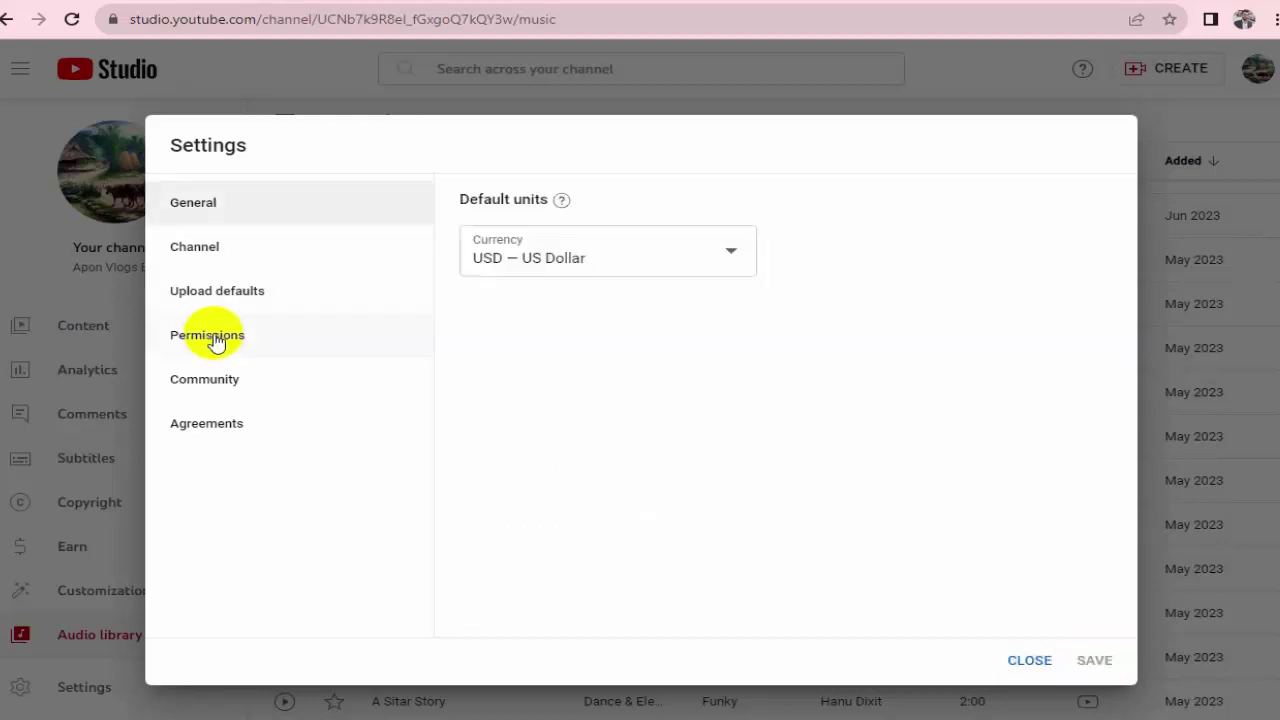
Step: Review the channel's options for managing permissions in the Brand Account or moving them to YouTube Studio
left_click(214, 338)
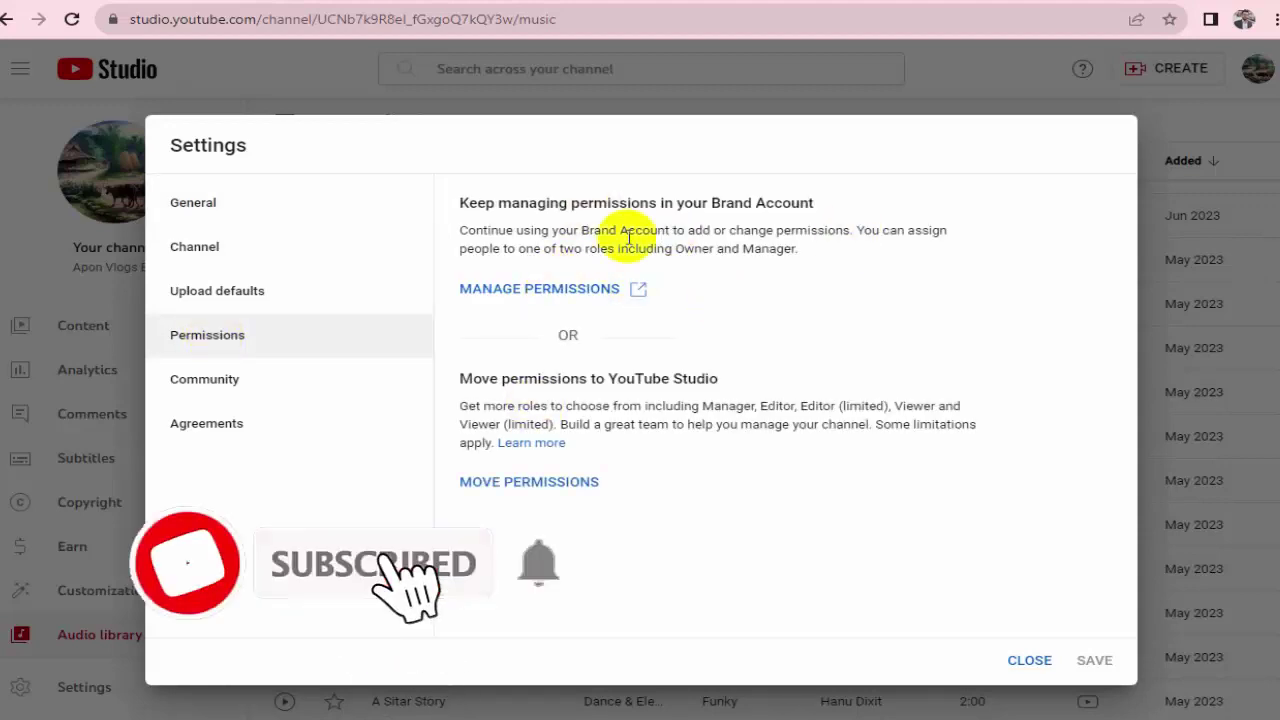
left_click_drag(708, 200, 814, 202)
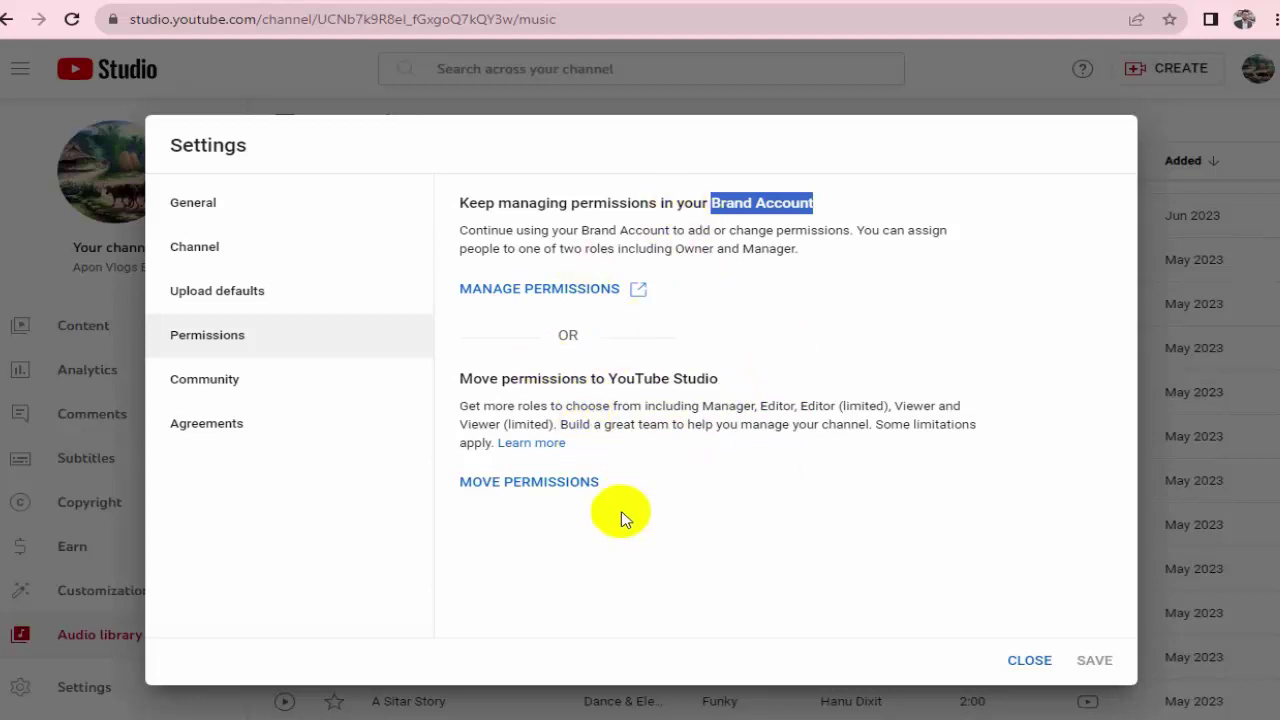
left_click(240, 388)
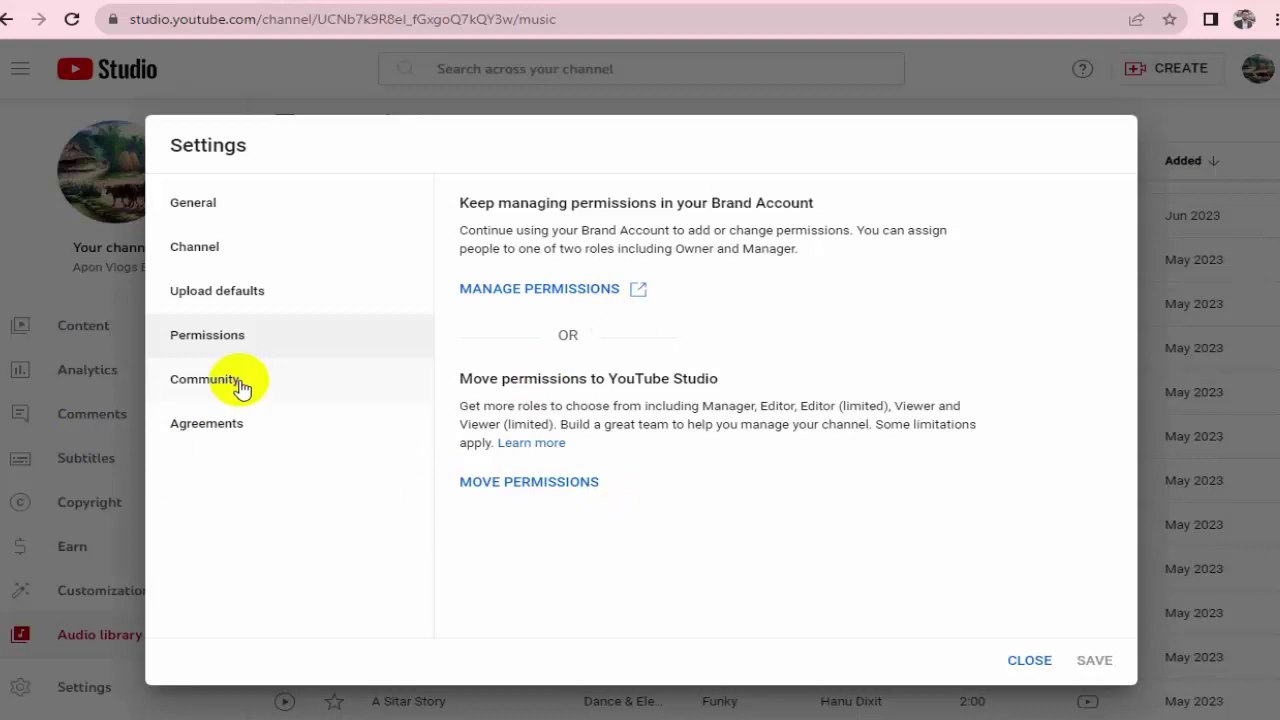
Step: Review the community automated filters, from moderators and hidden users to live redirects and blocked words, and view the channel's agreements
left_click(240, 388)
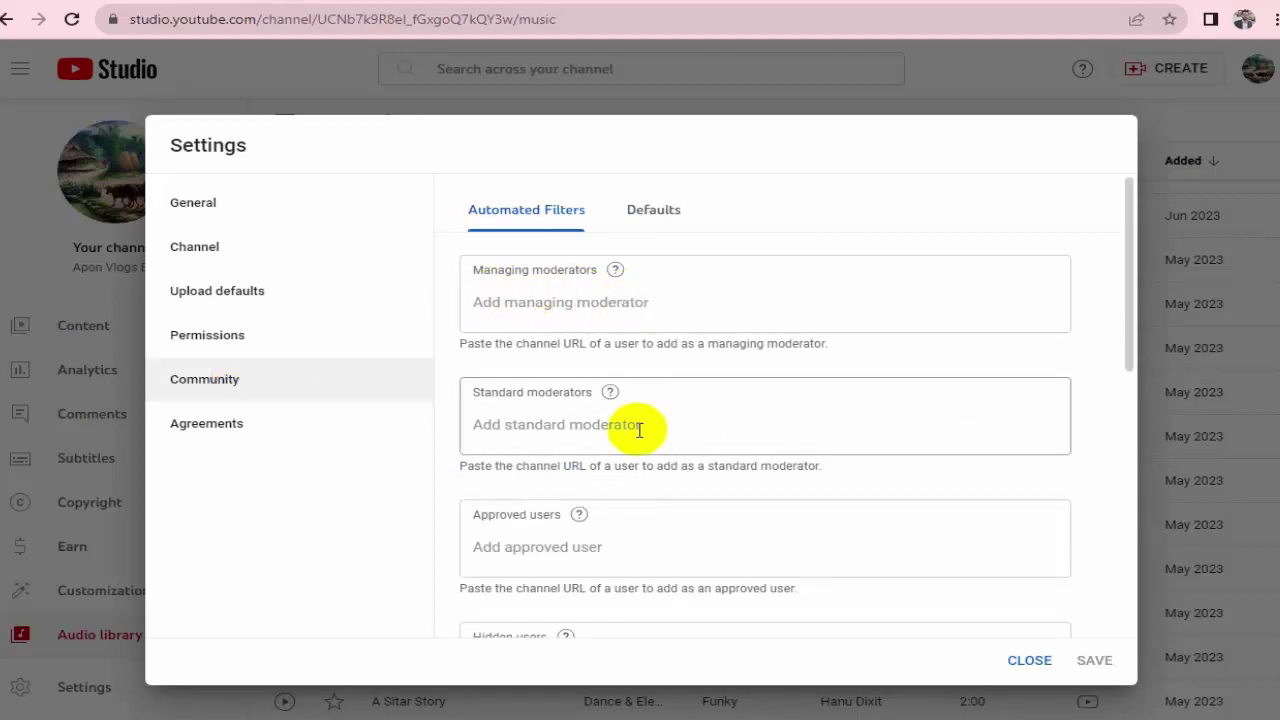
scroll(586, 488, "down", 1)
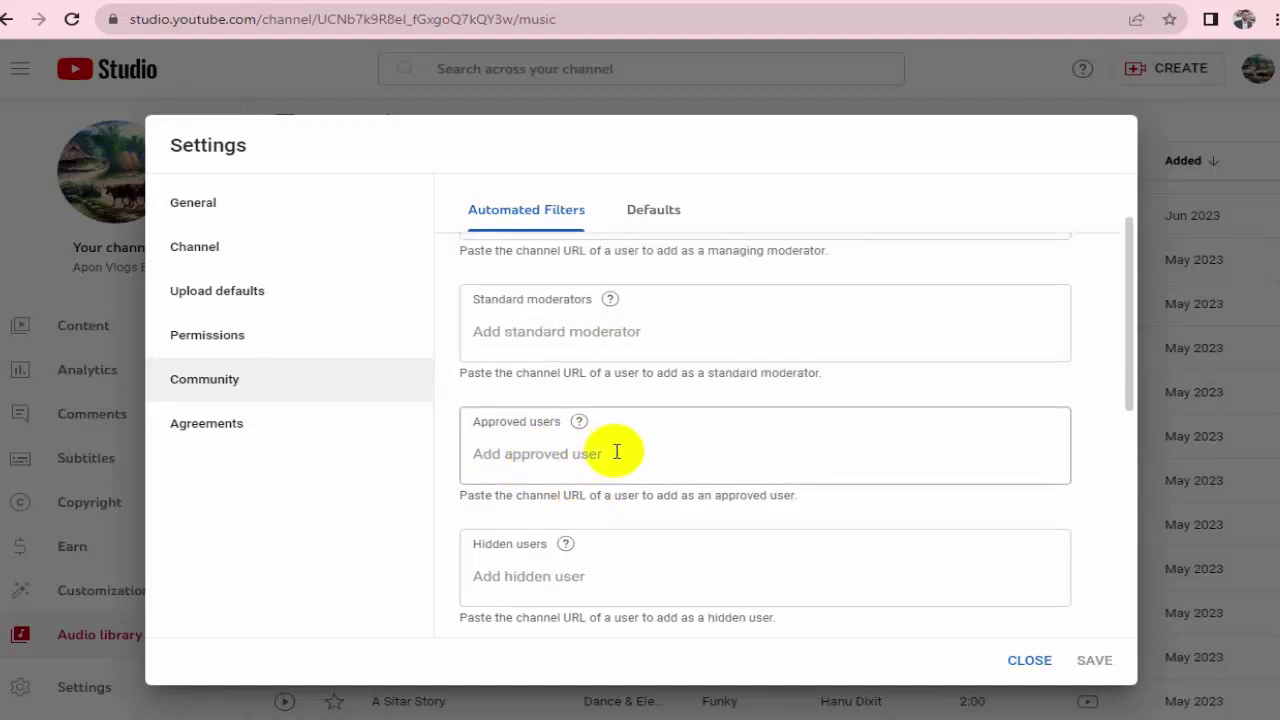
scroll(616, 454, "down", 1)
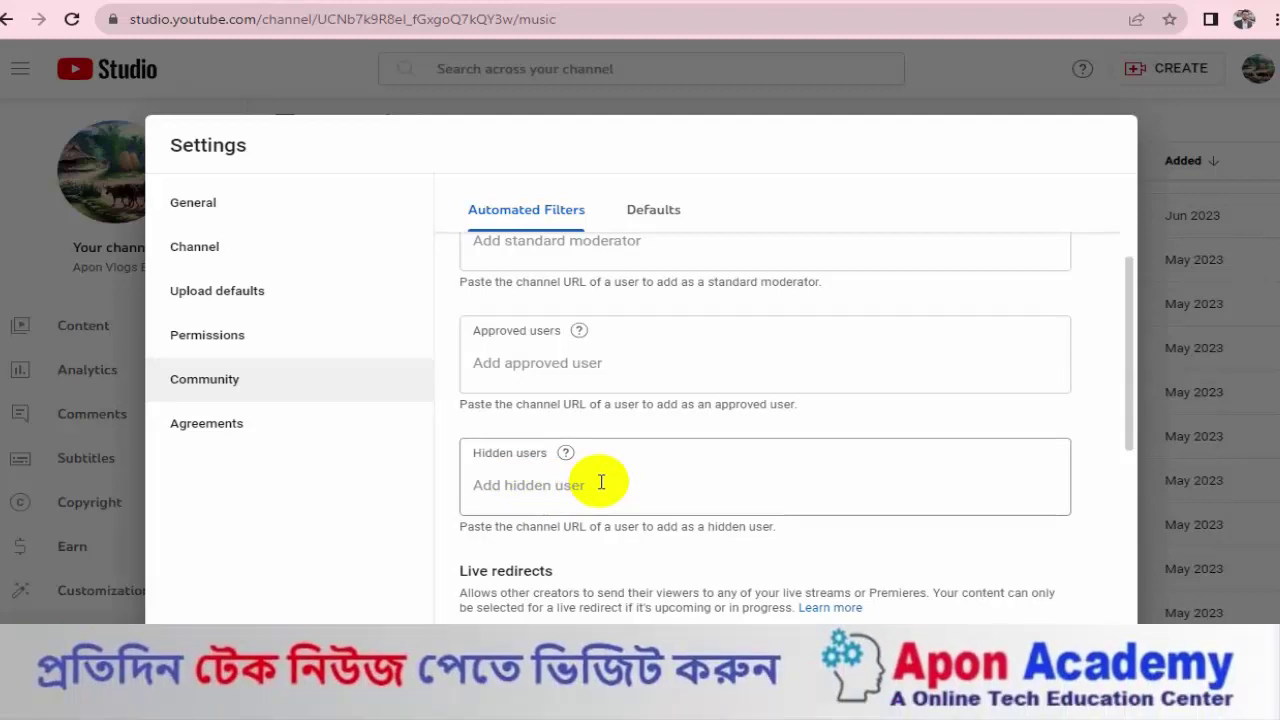
scroll(600, 483, "down", 2)
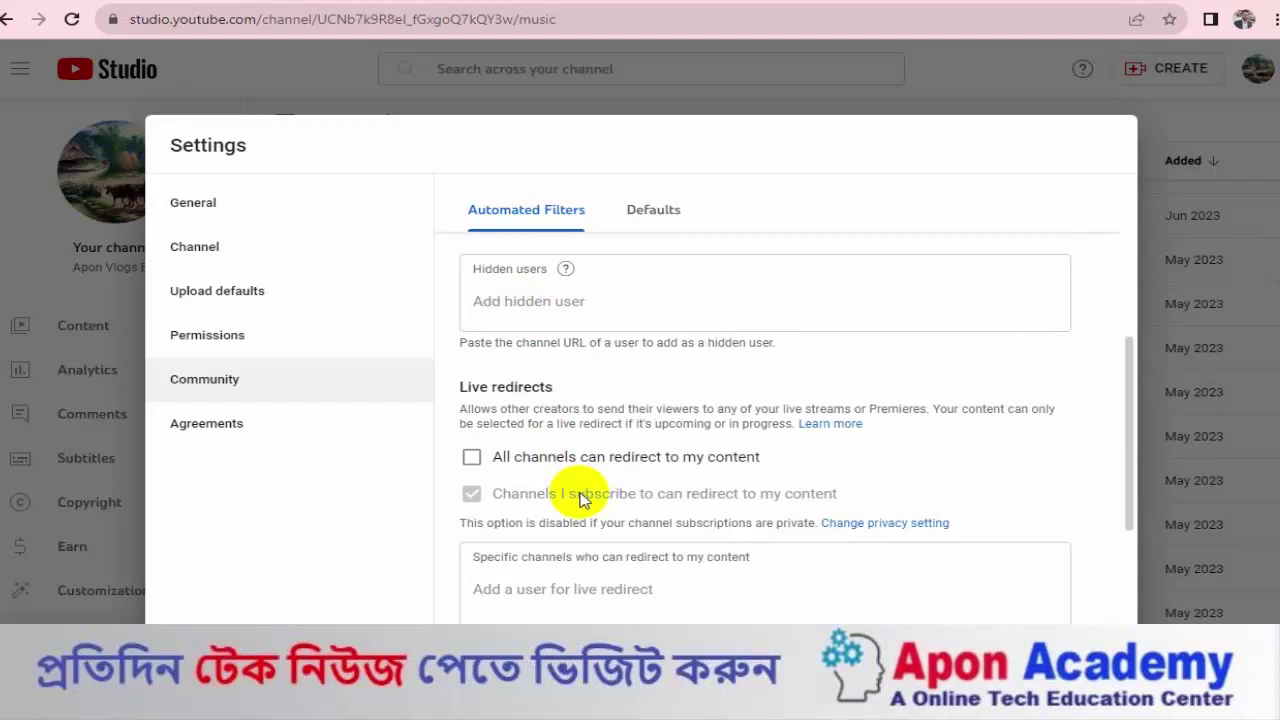
scroll(580, 494, "down", 2)
scroll(575, 485, "up", 2)
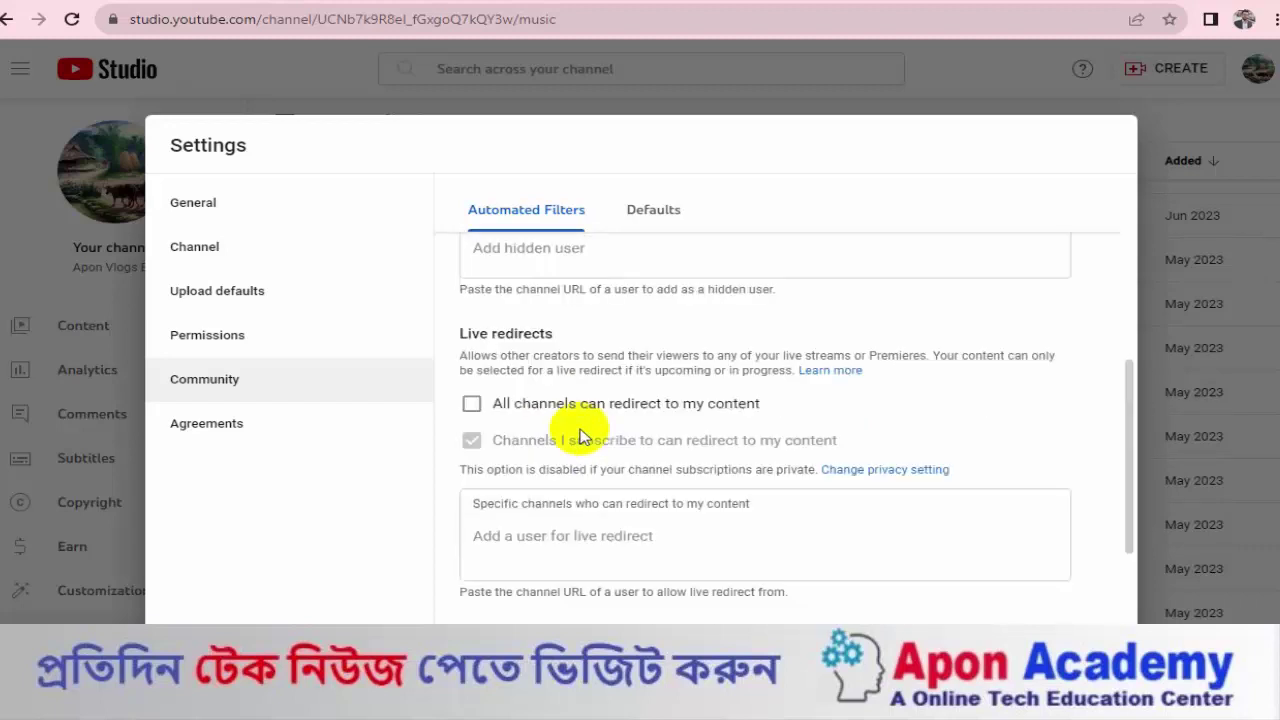
scroll(580, 429, "down", 2)
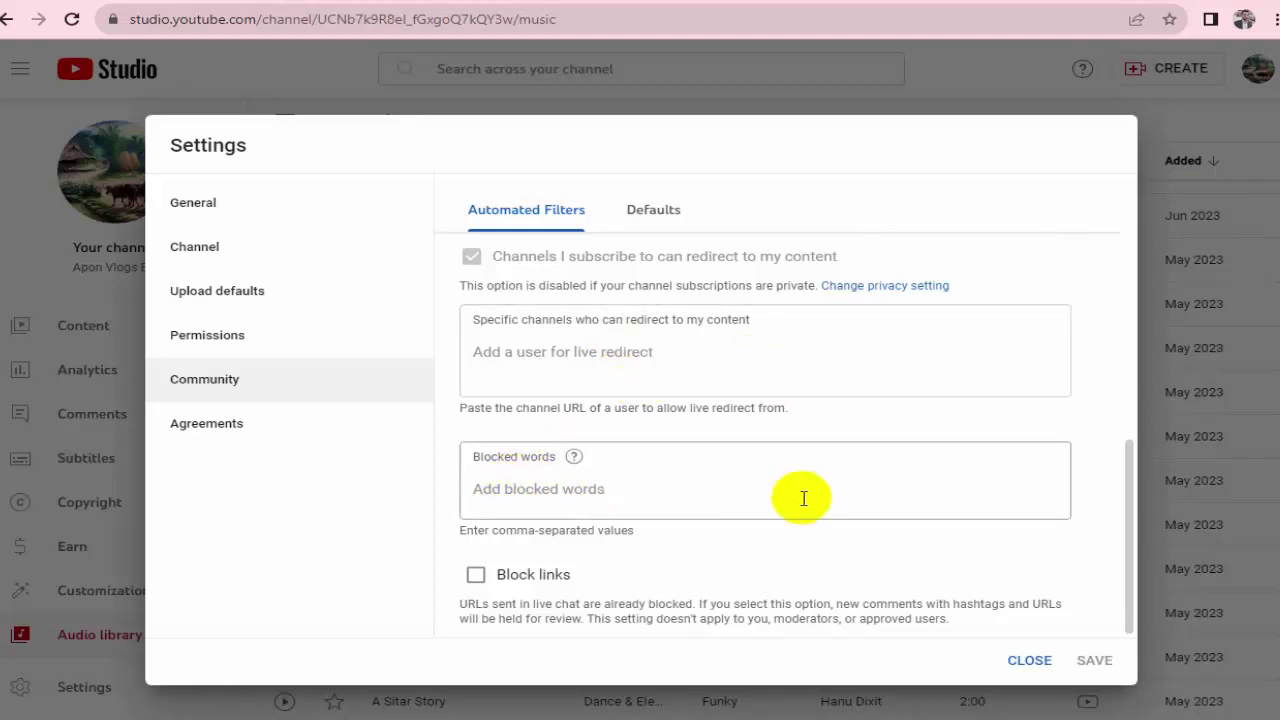
left_click(256, 431)
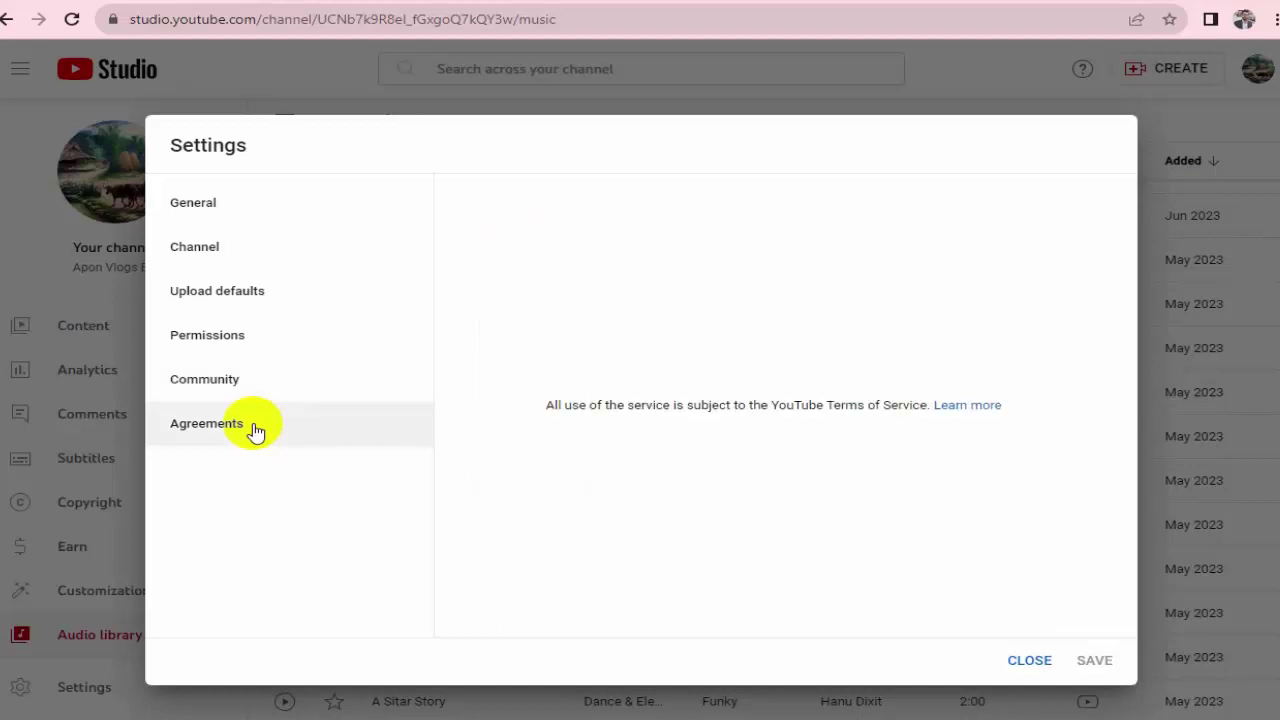